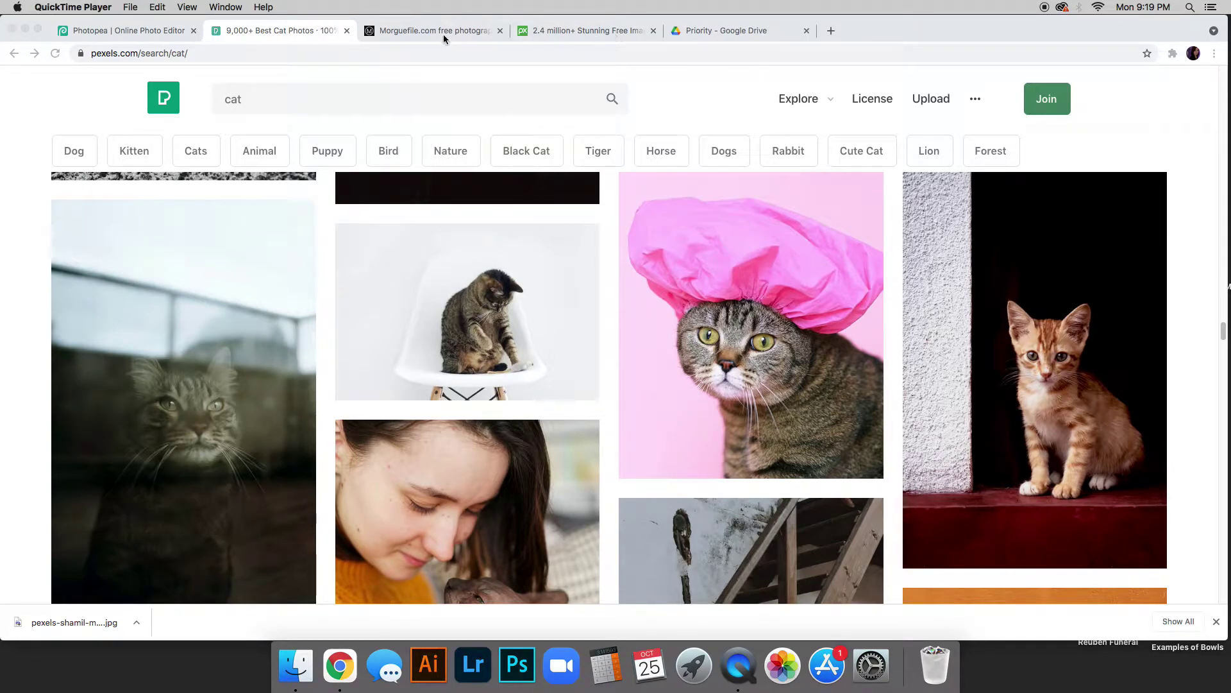
Preview the stained-glass kitten.jpg artwork in Drive, then return to the Pexels cat search results
left_click(720, 32)
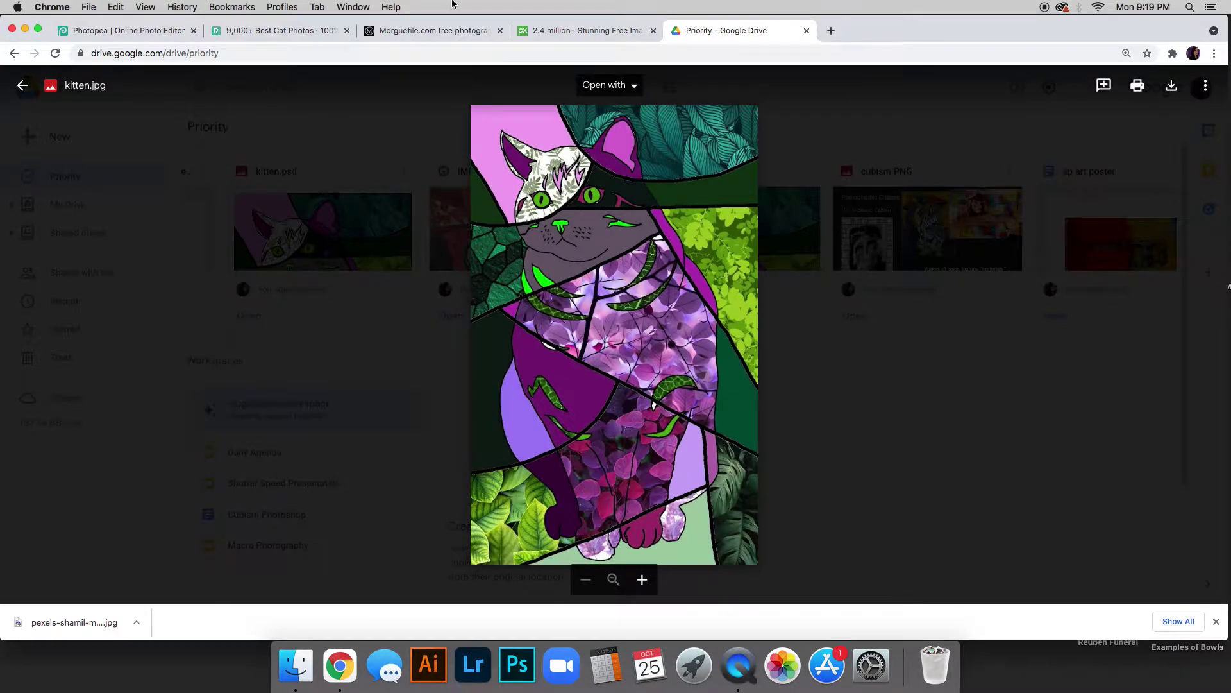
left_click(305, 36)
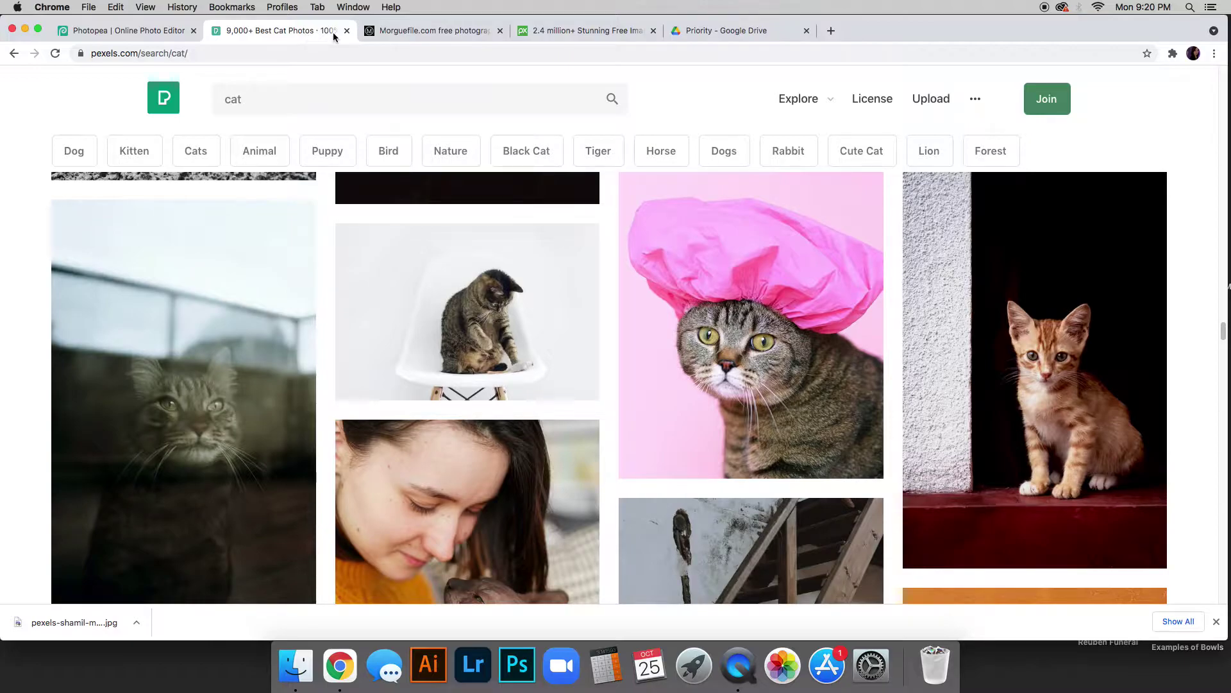
Scroll up and down the Pexels "cat" results grid looking for a suitable kitten photo
mouse_move(728, 440)
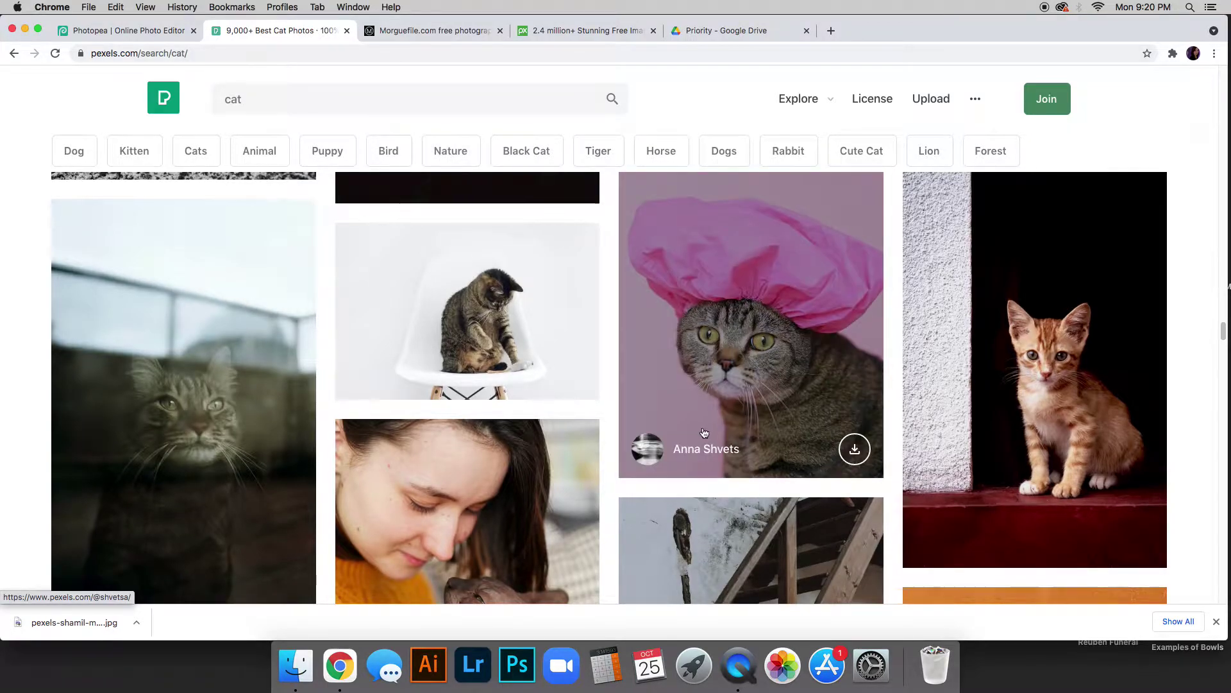
scroll(718, 439, "down", 3)
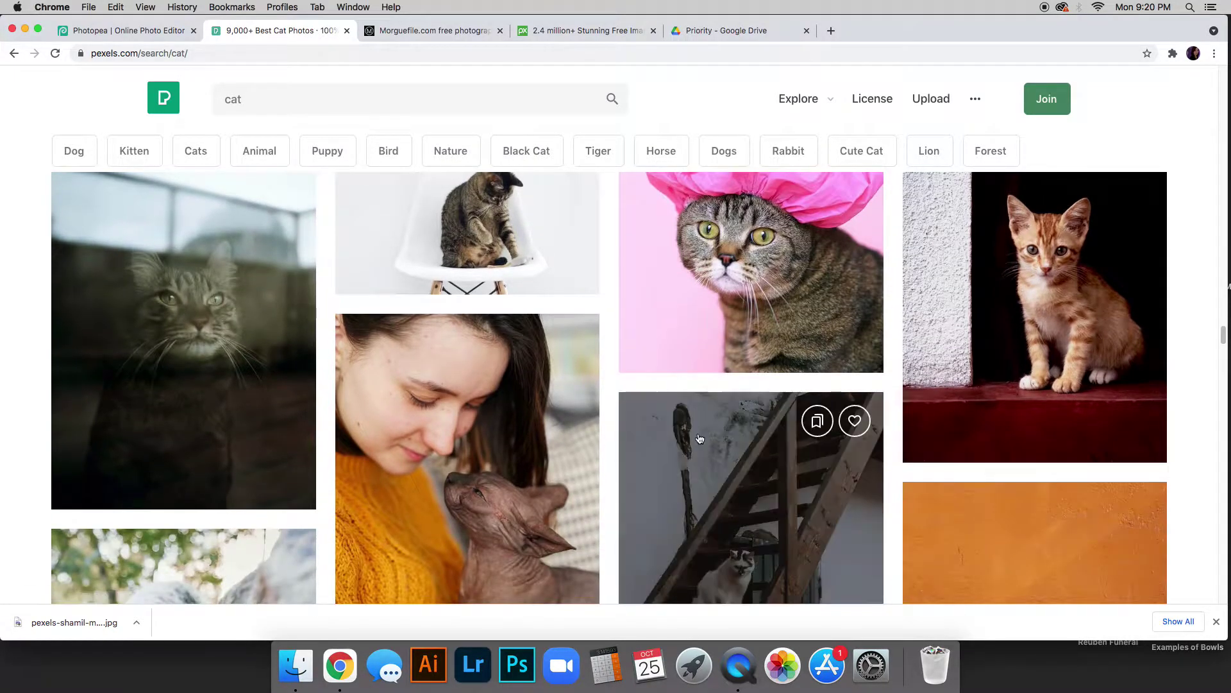
scroll(734, 435, "down", 3)
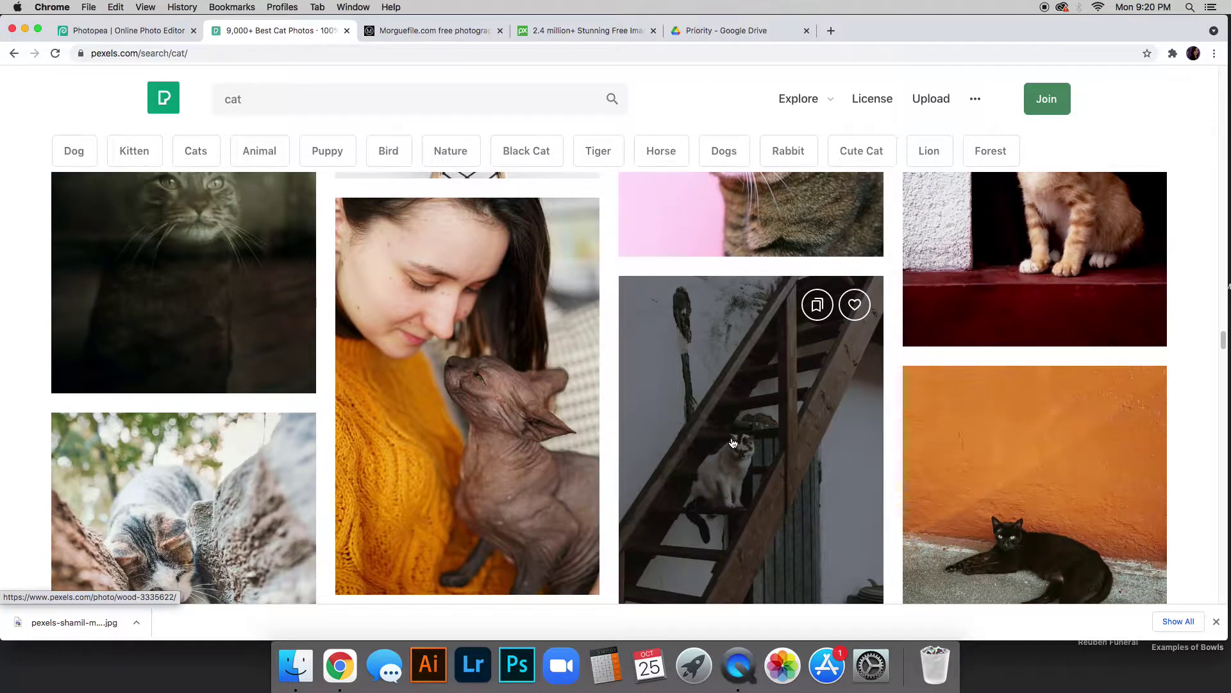
scroll(734, 442, "down", 10)
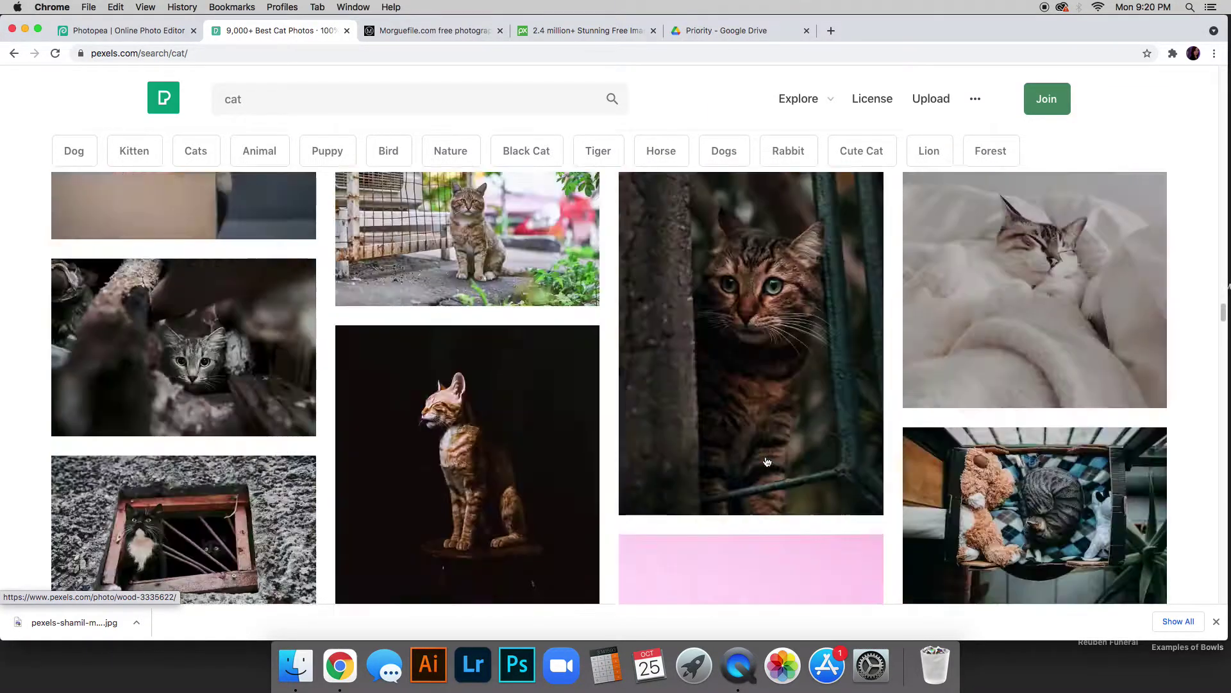
scroll(737, 460, "up", 10)
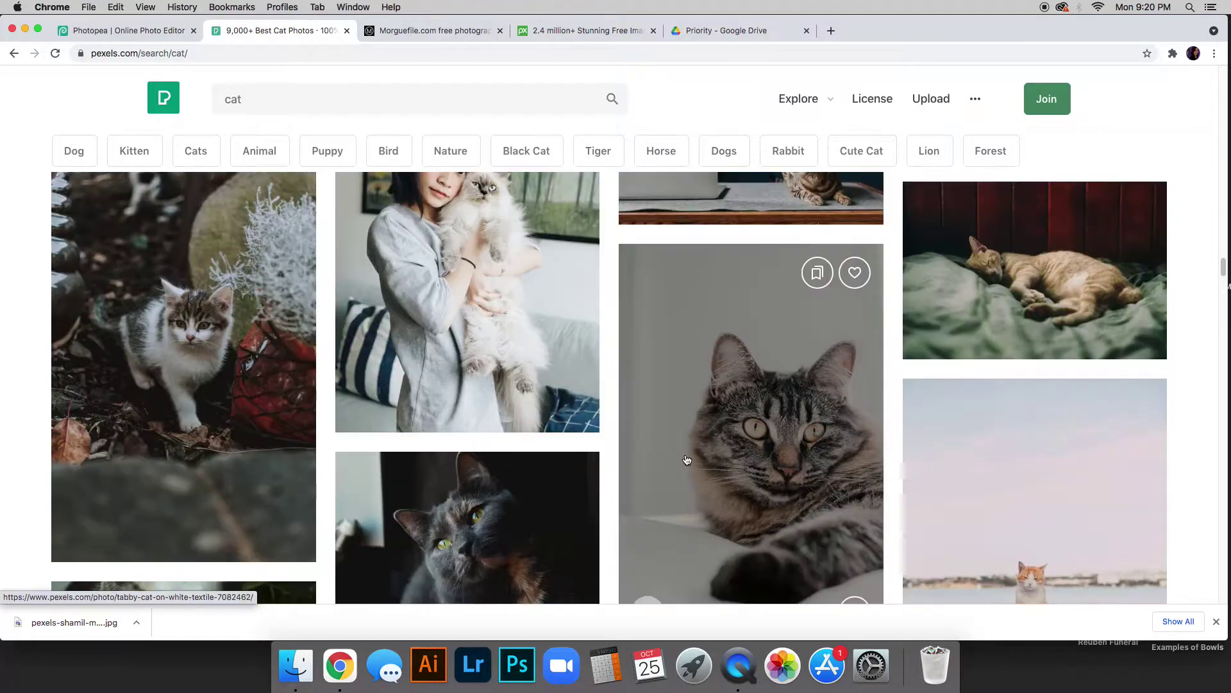
scroll(712, 469, "up", 5)
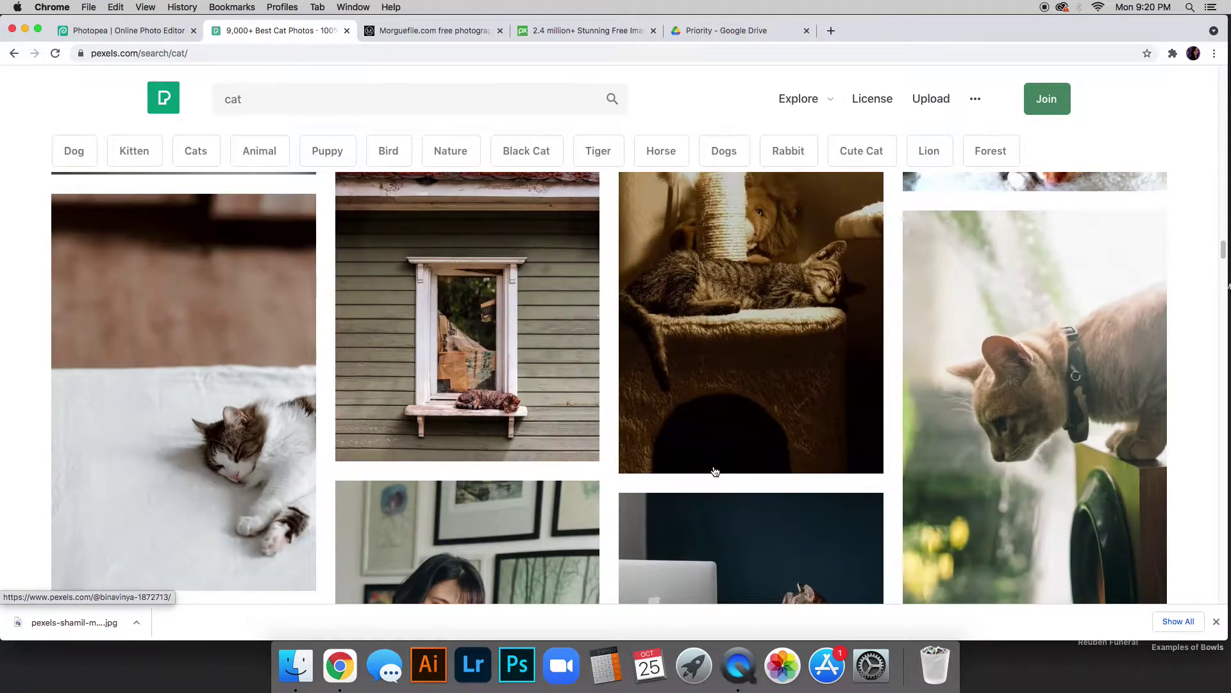
scroll(712, 467, "down", 2)
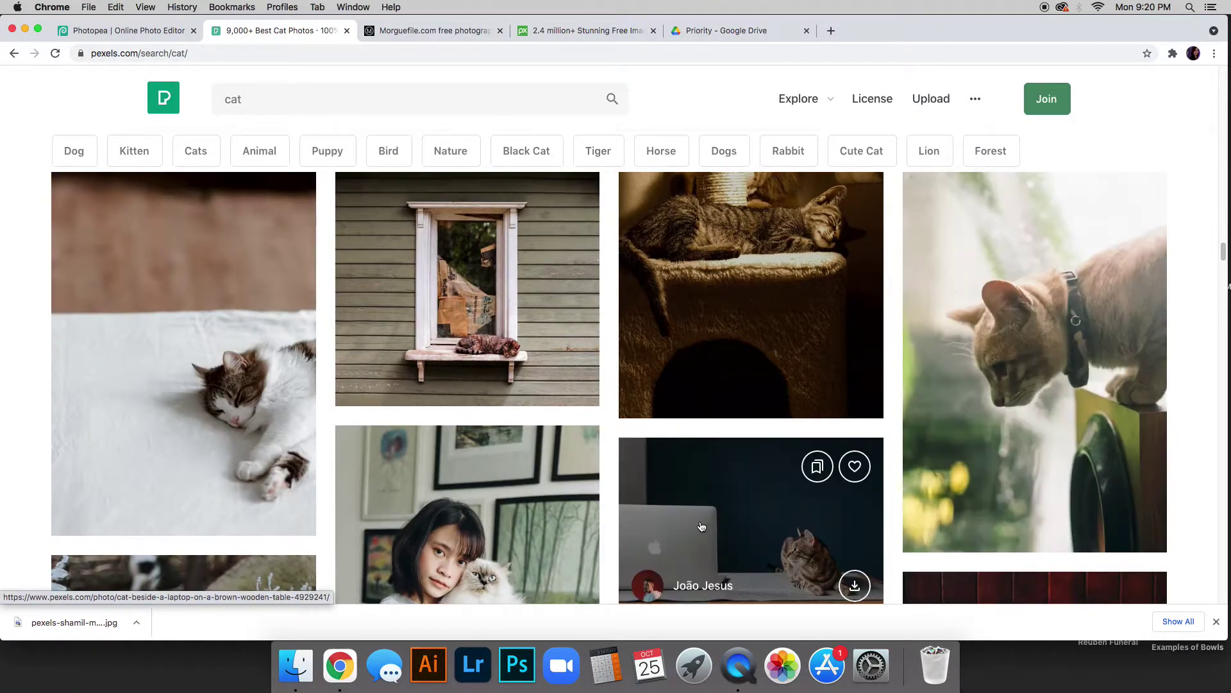
scroll(702, 526, "up", 10)
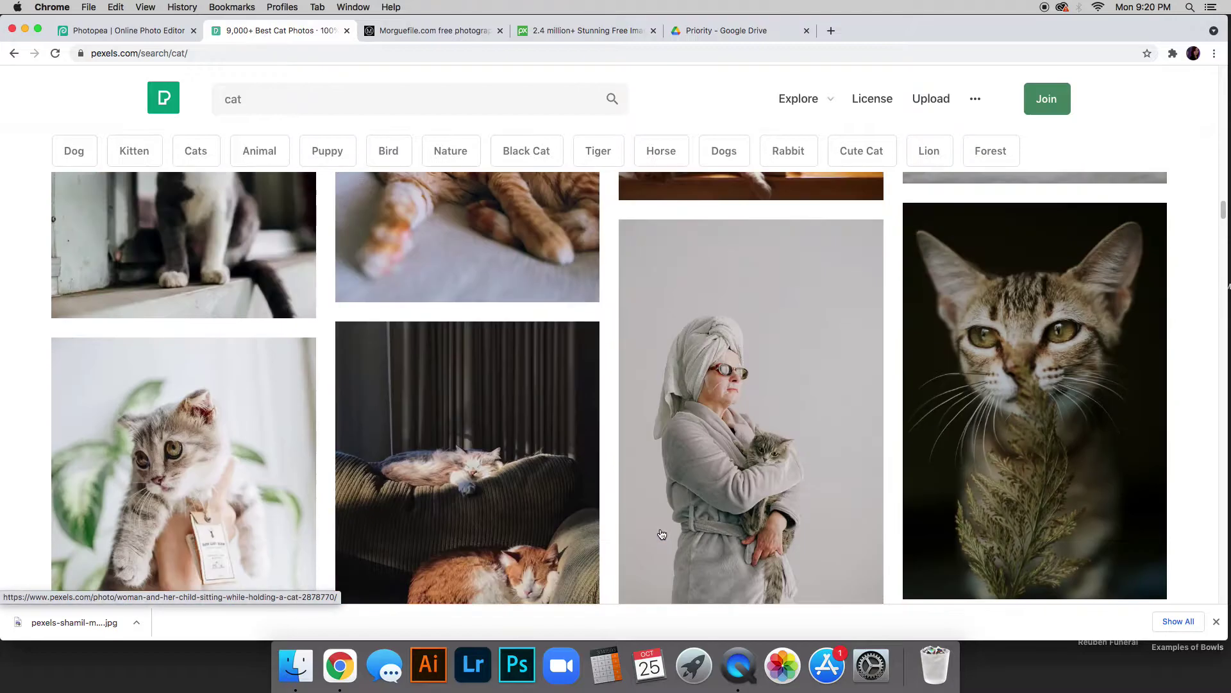
scroll(662, 532, "down", 3)
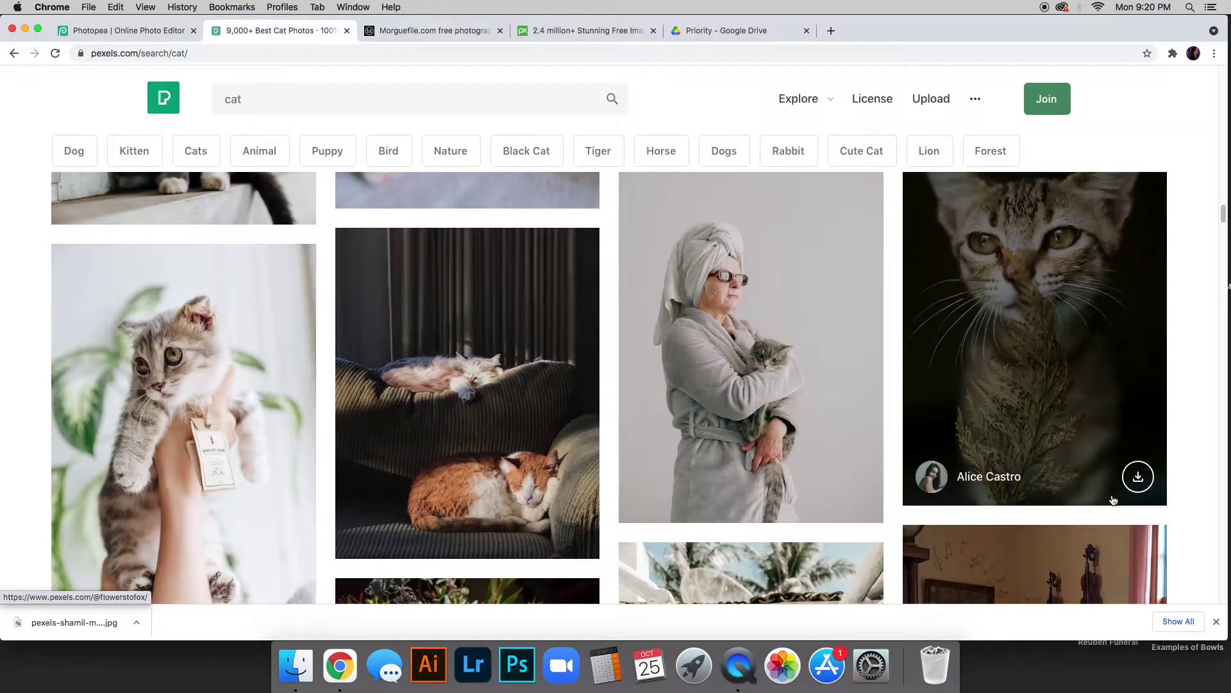
scroll(1113, 488, "up", 4)
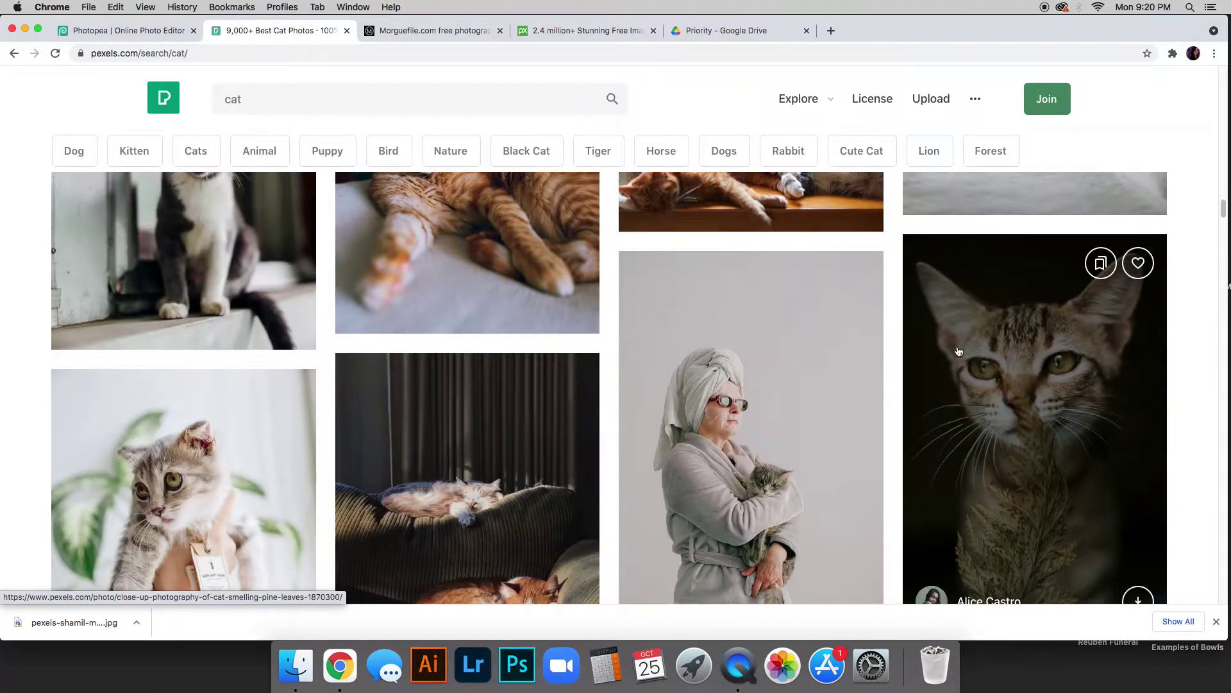
scroll(1094, 388, "down", 1)
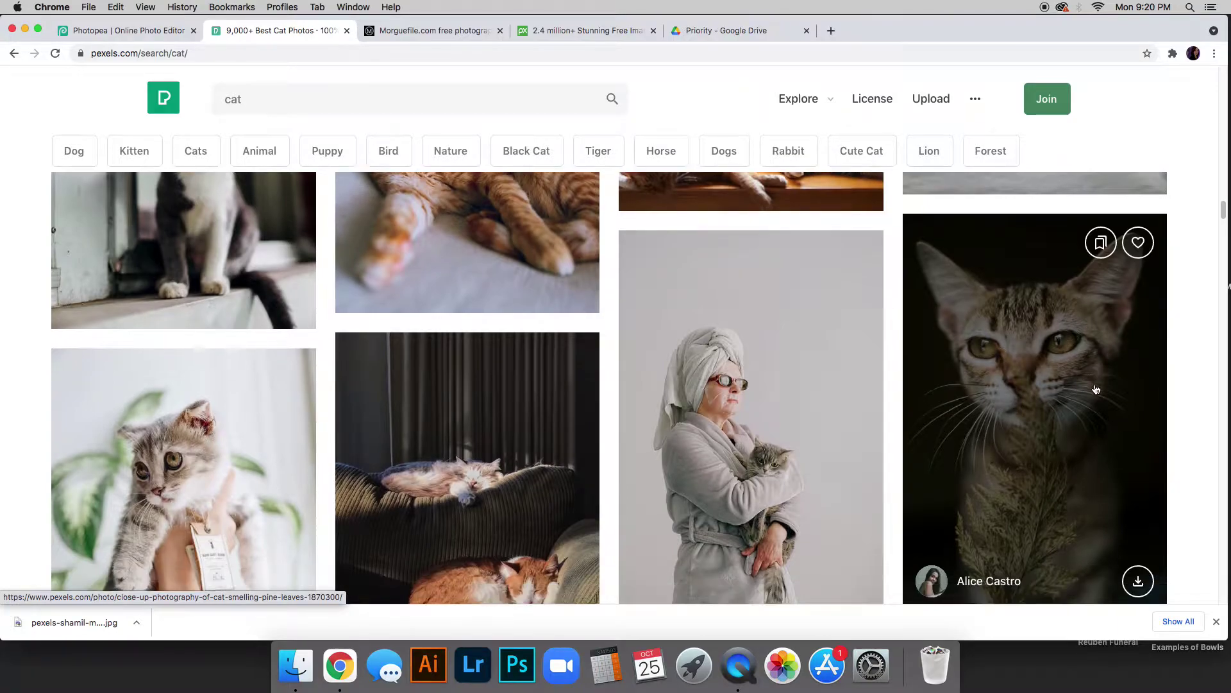
scroll(1096, 390, "down", 2)
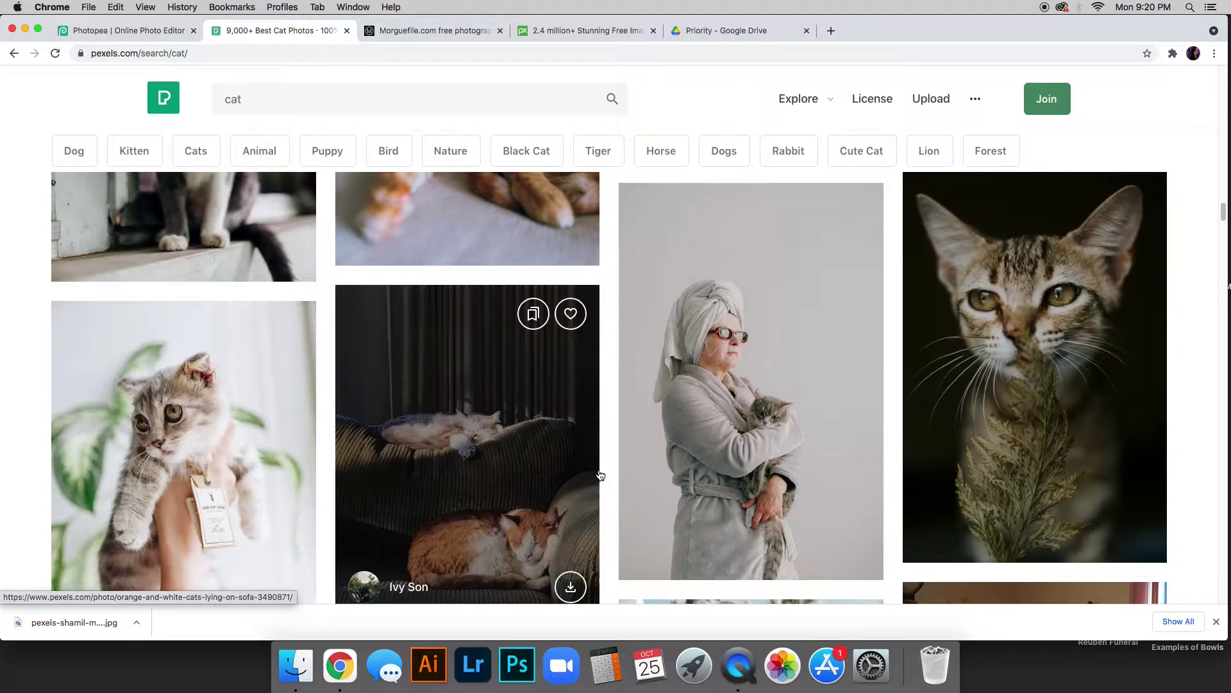
scroll(811, 491, "up", 2)
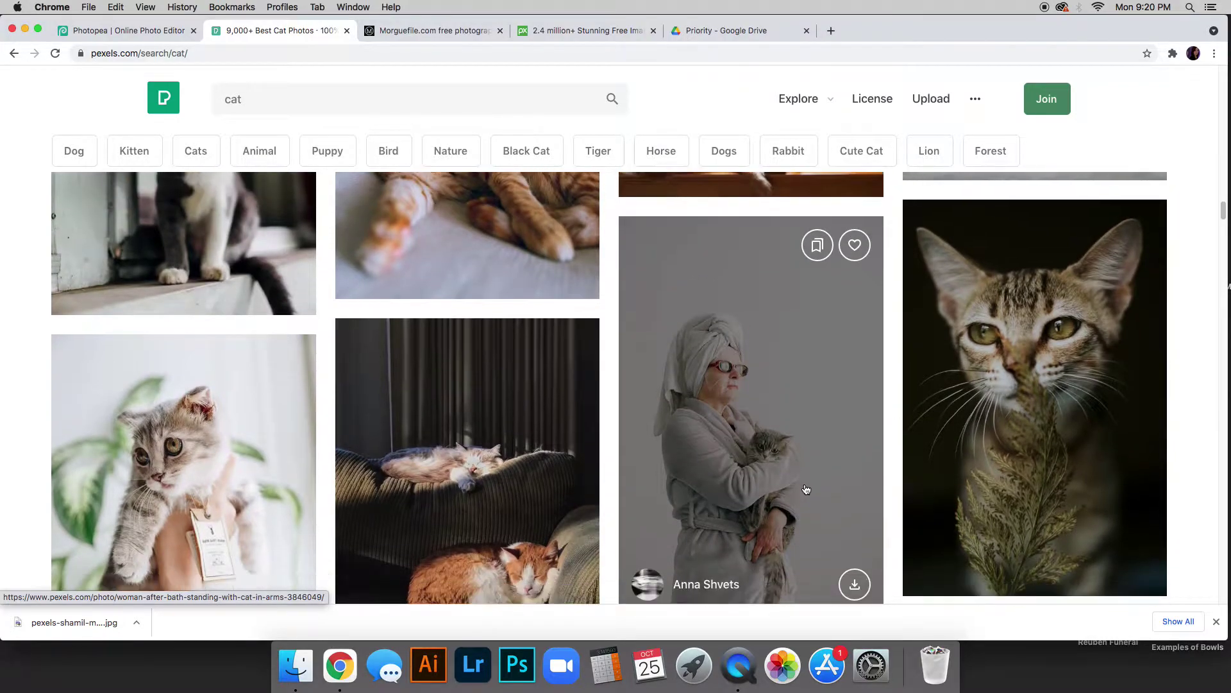
scroll(806, 489, "up", 4)
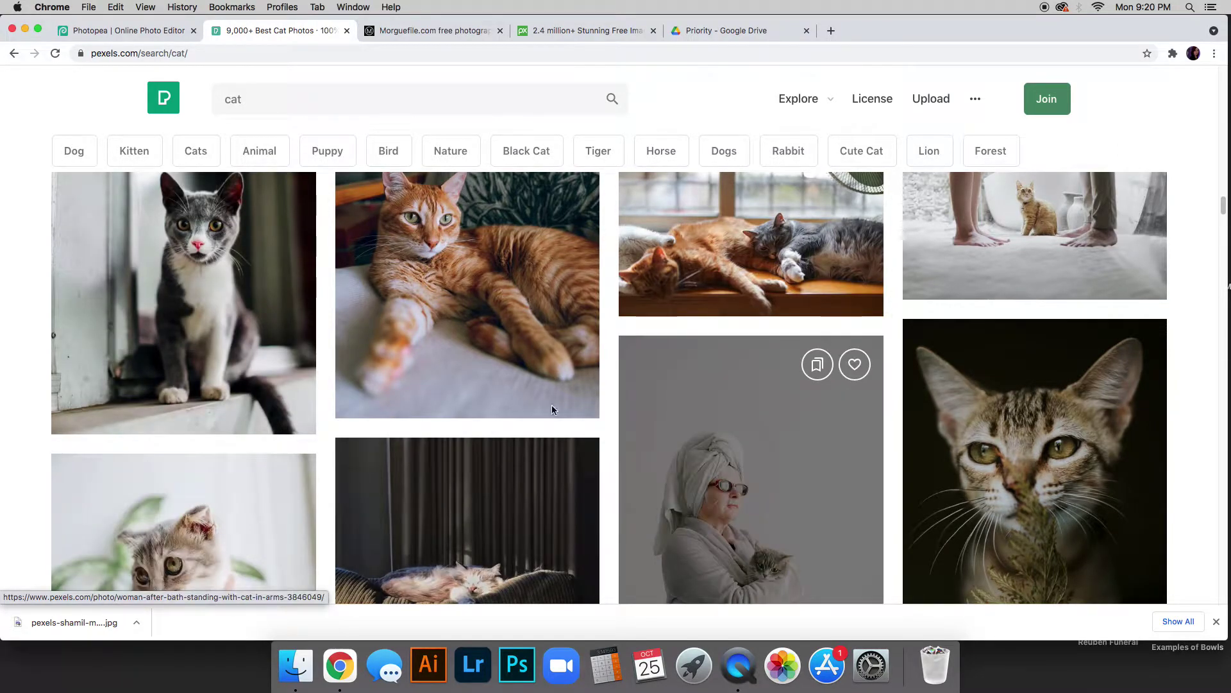
scroll(1114, 401, "down", 10)
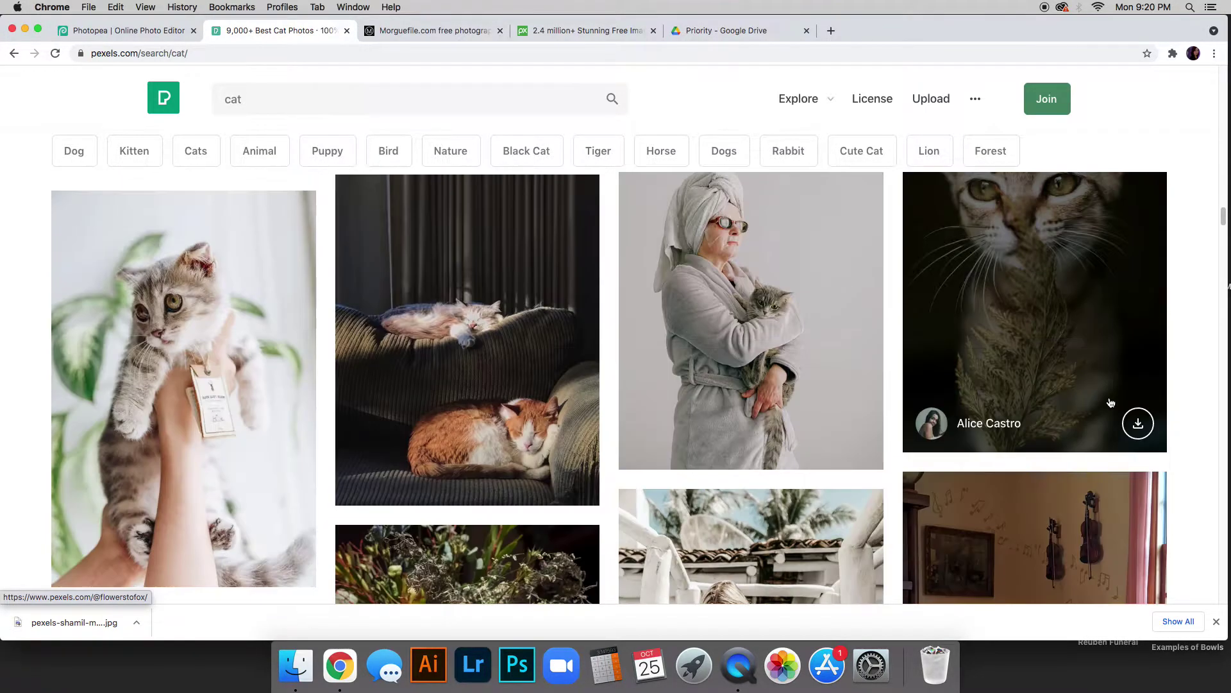
scroll(1114, 402, "down", 15)
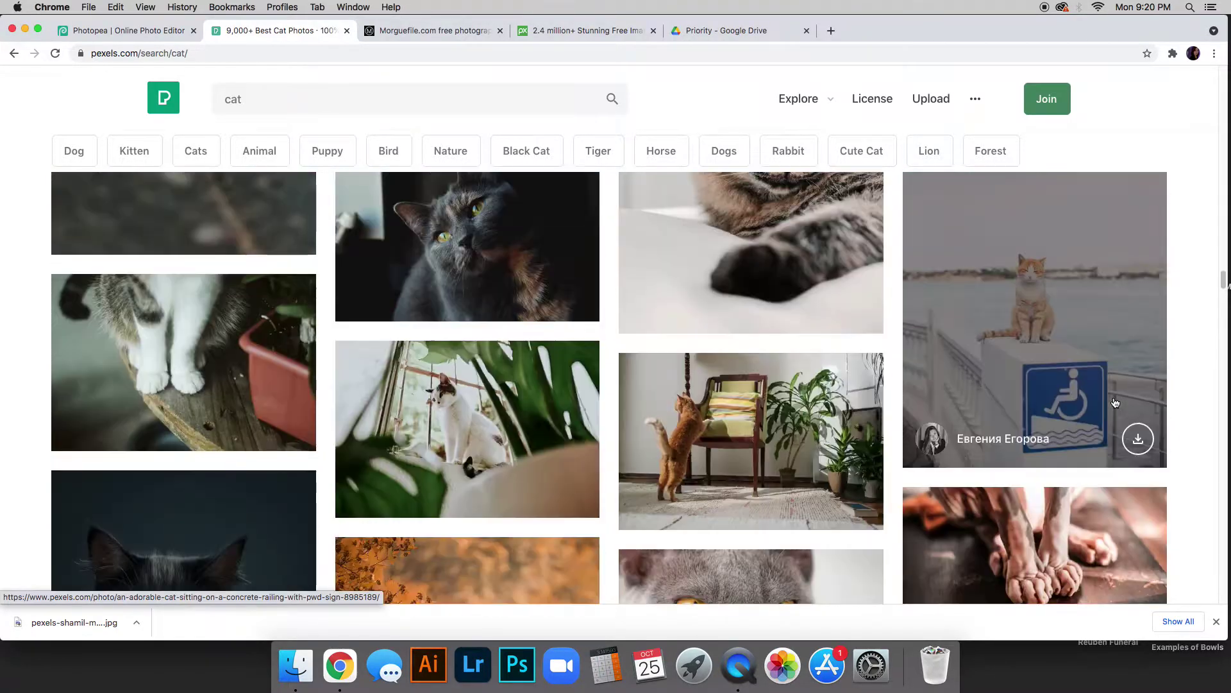
scroll(1117, 403, "down", 10)
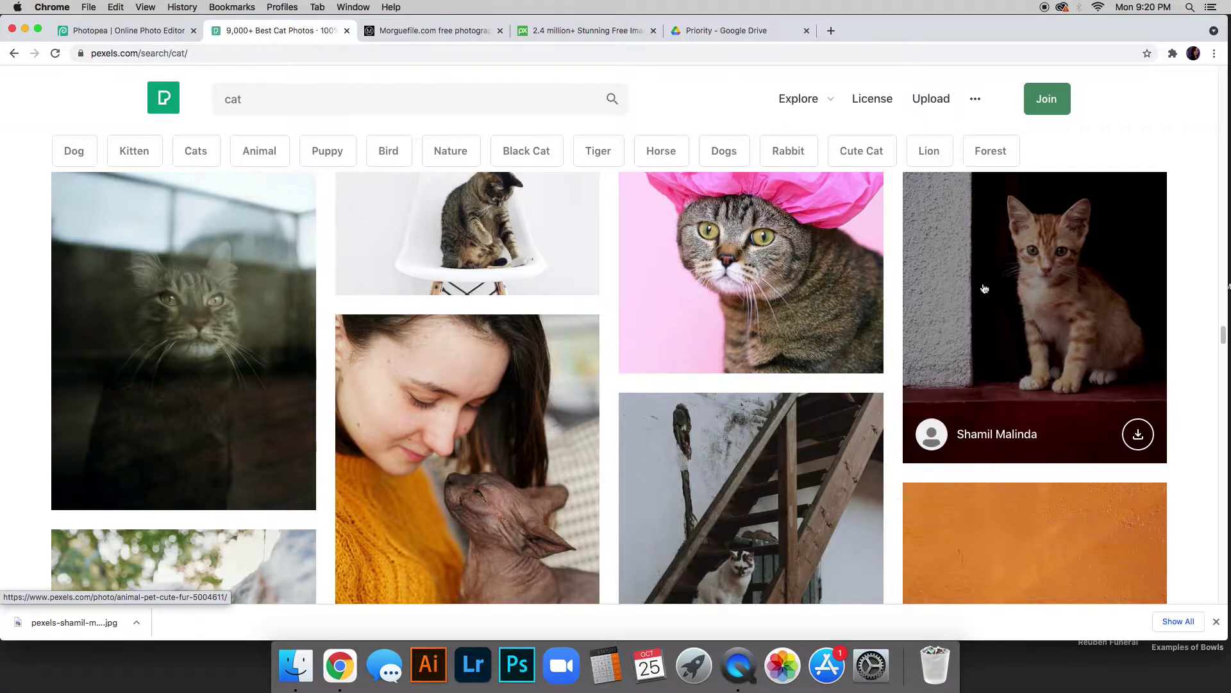
Check the orange kitten on the red ledge, and compare the Morguefile and Pixabay stock sites
left_click(1071, 293)
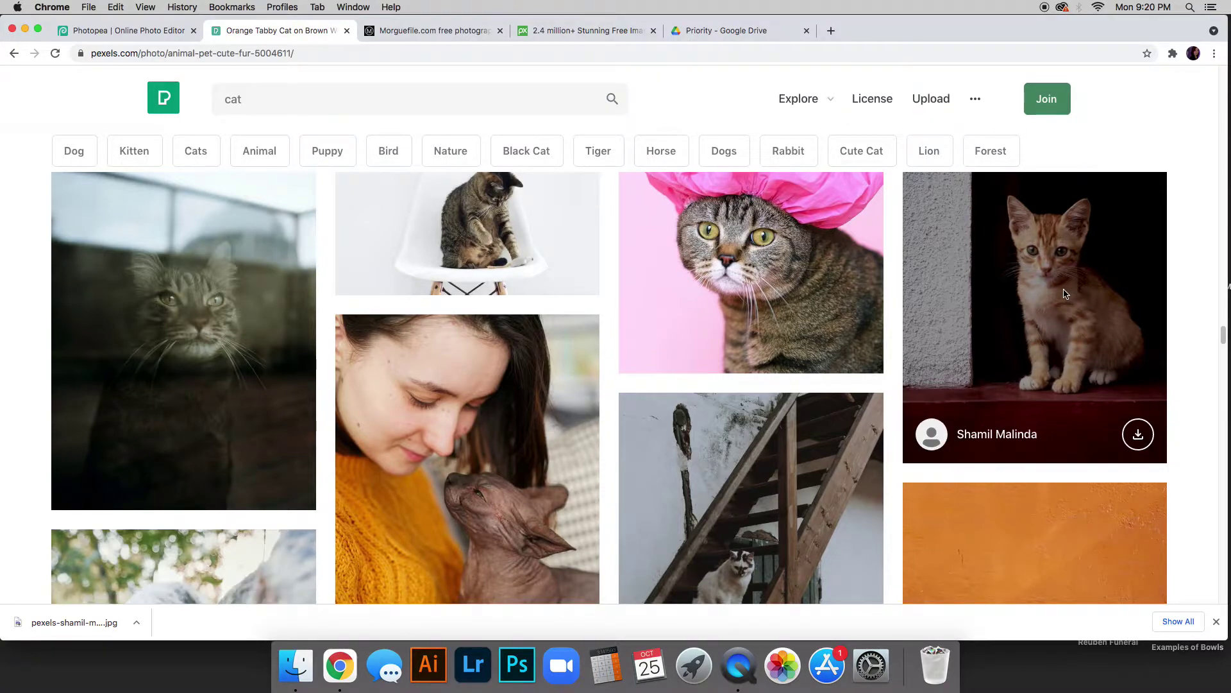
key("Escape")
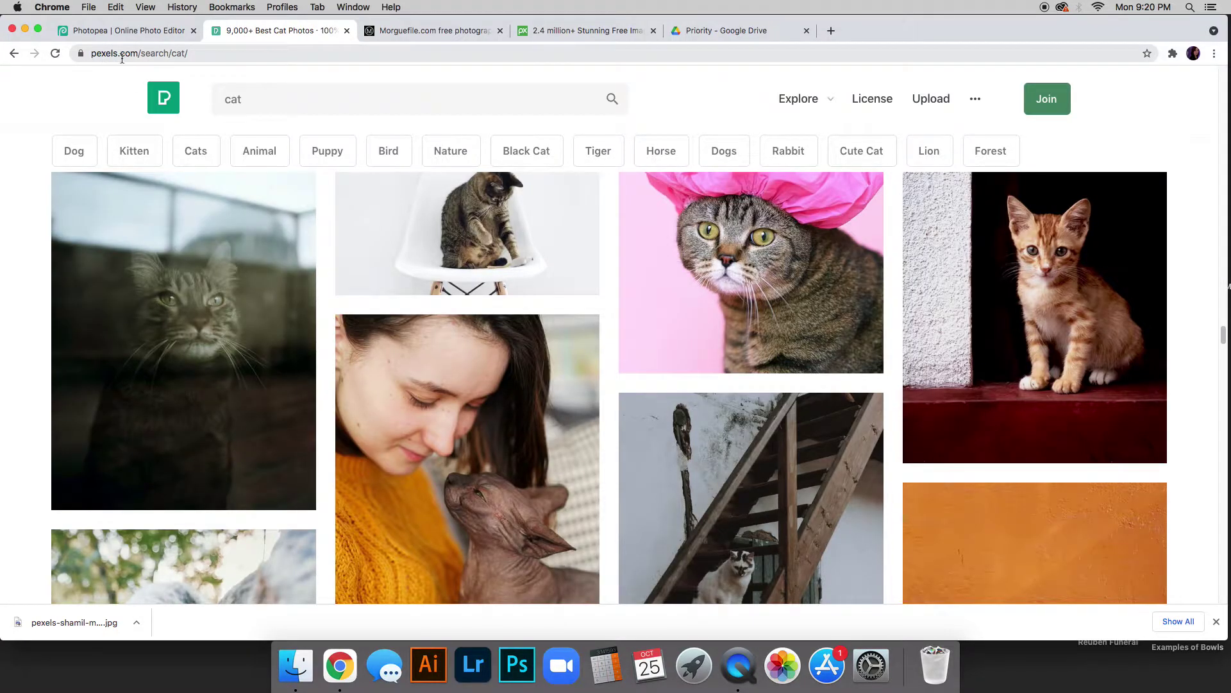
left_click(403, 32)
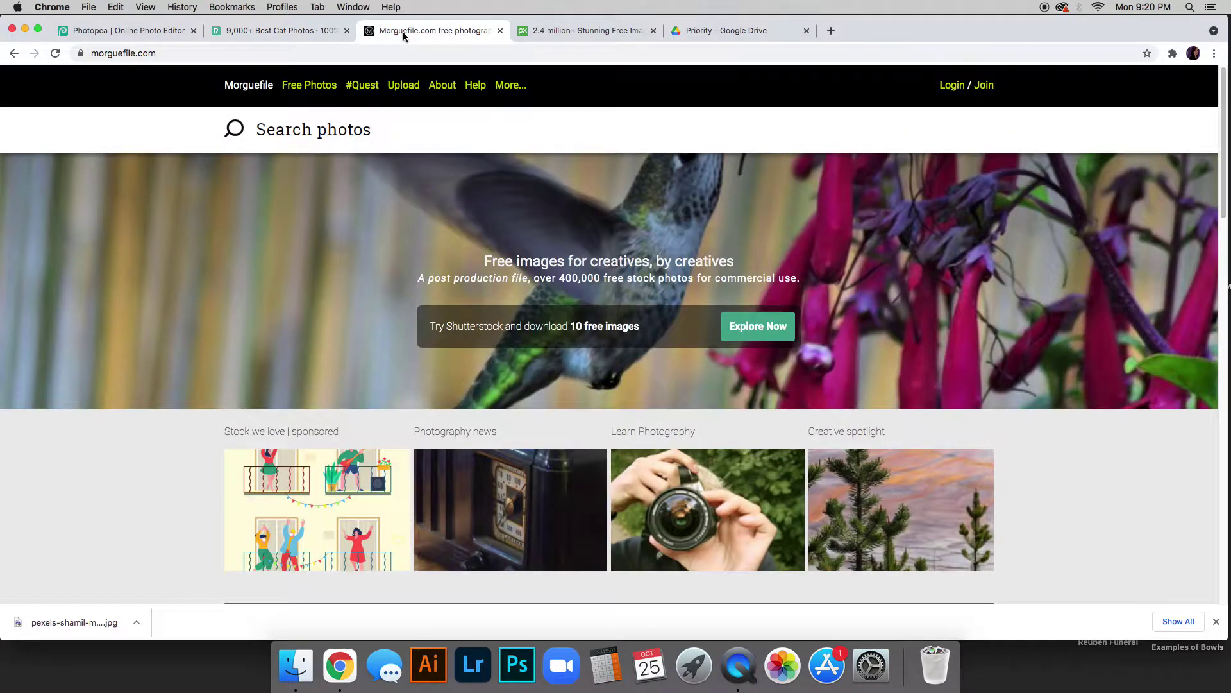
left_click(599, 32)
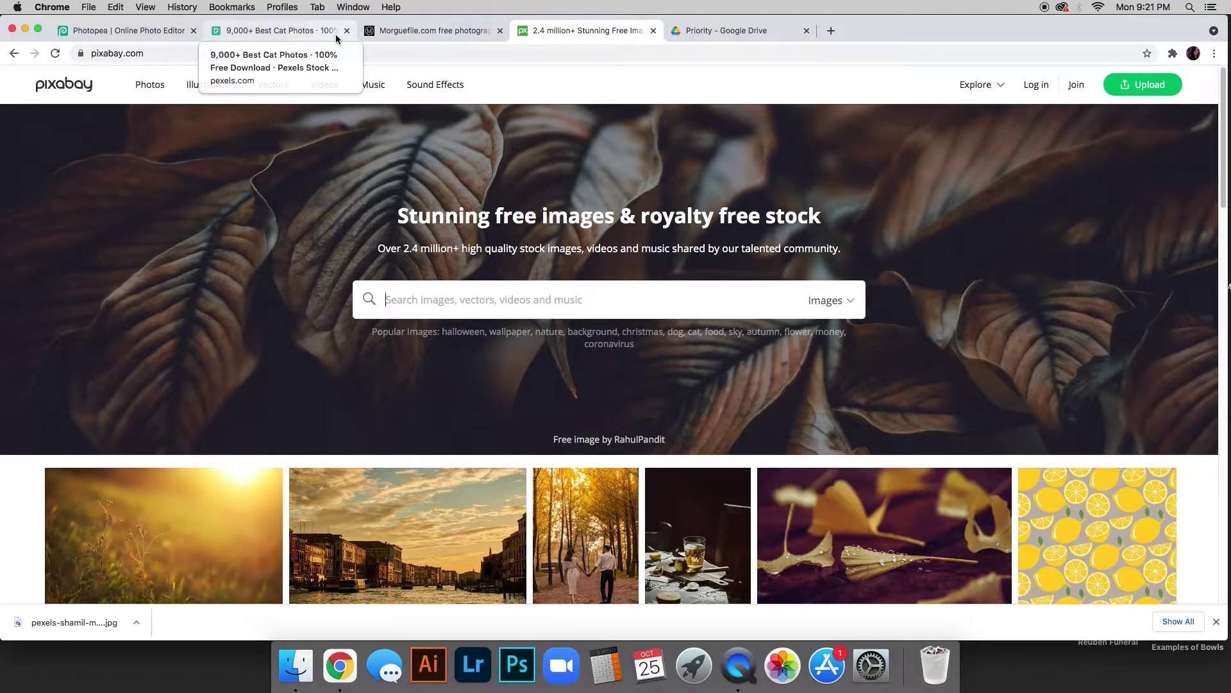
left_click(293, 32)
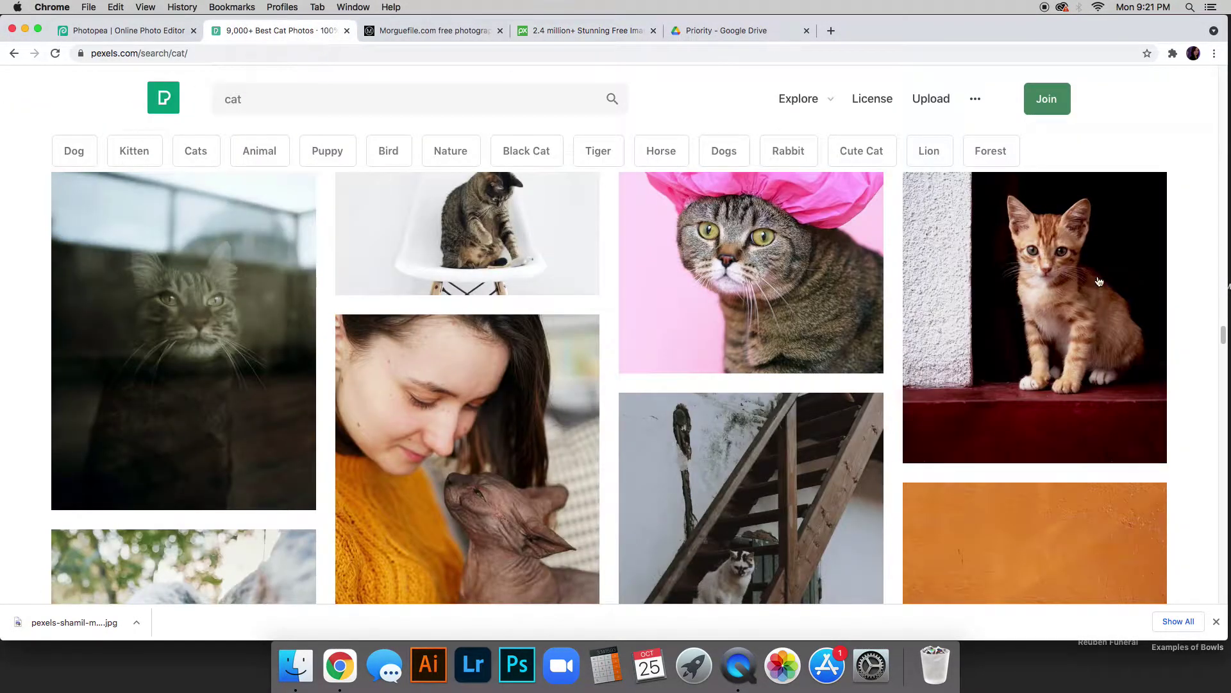
Open the orange tabby kitten photo on Pexels, then return to it opened in Photopea
left_click(1093, 350)
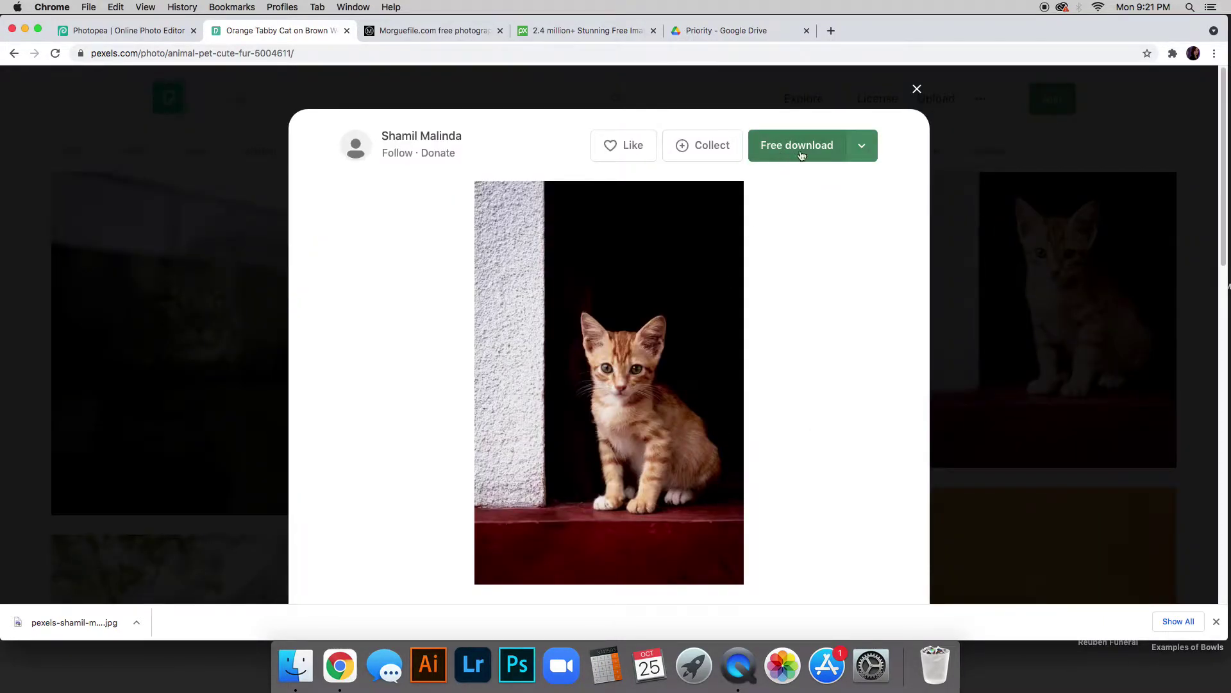
right_click(675, 321)
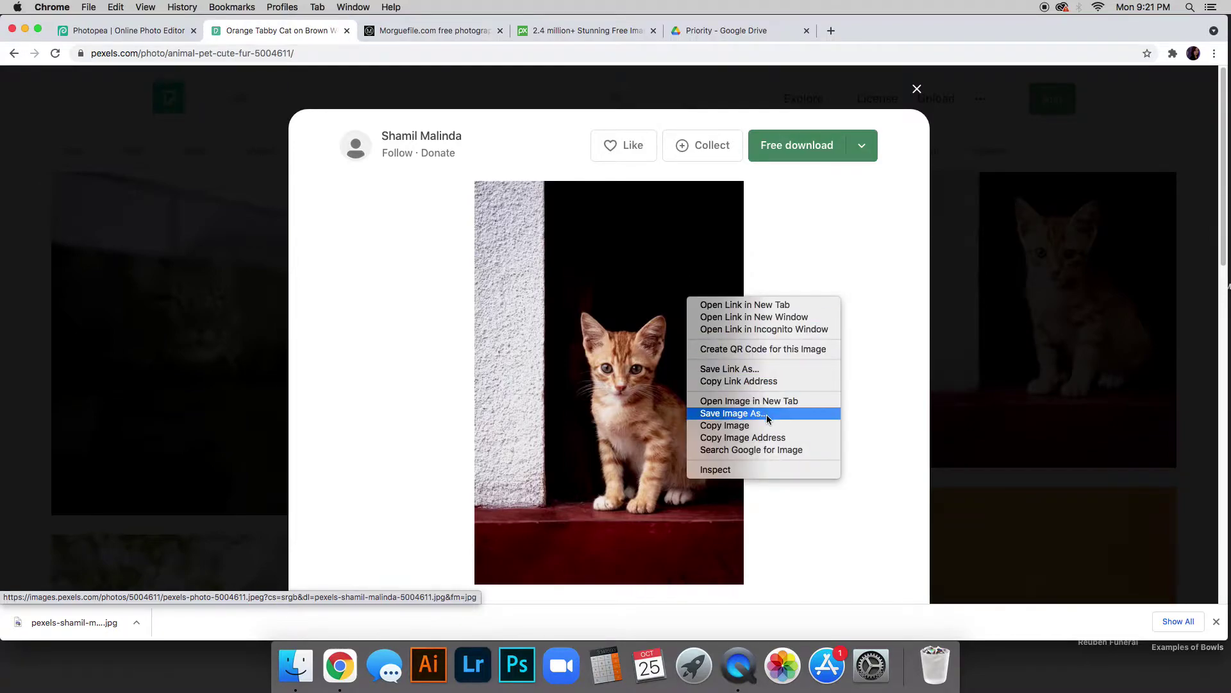
left_click(111, 30)
left_click(125, 31)
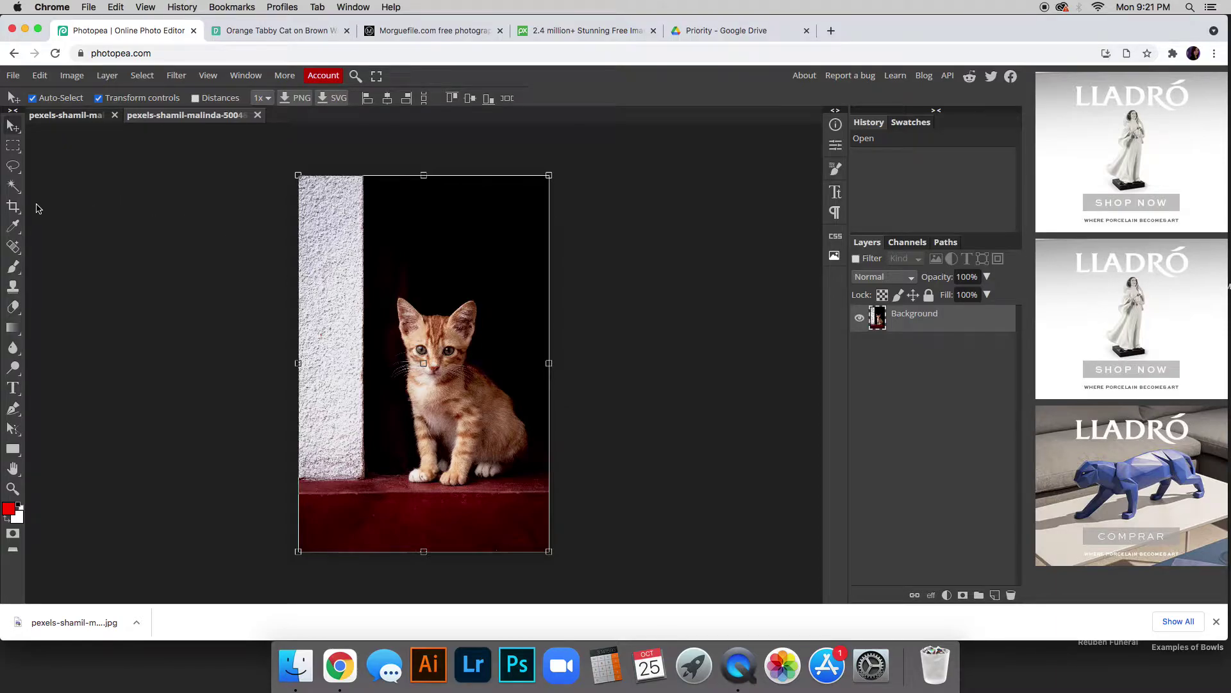
Crop the dark top, white wall on the left, right side and ledge bottom, then zoom in
left_click(13, 206)
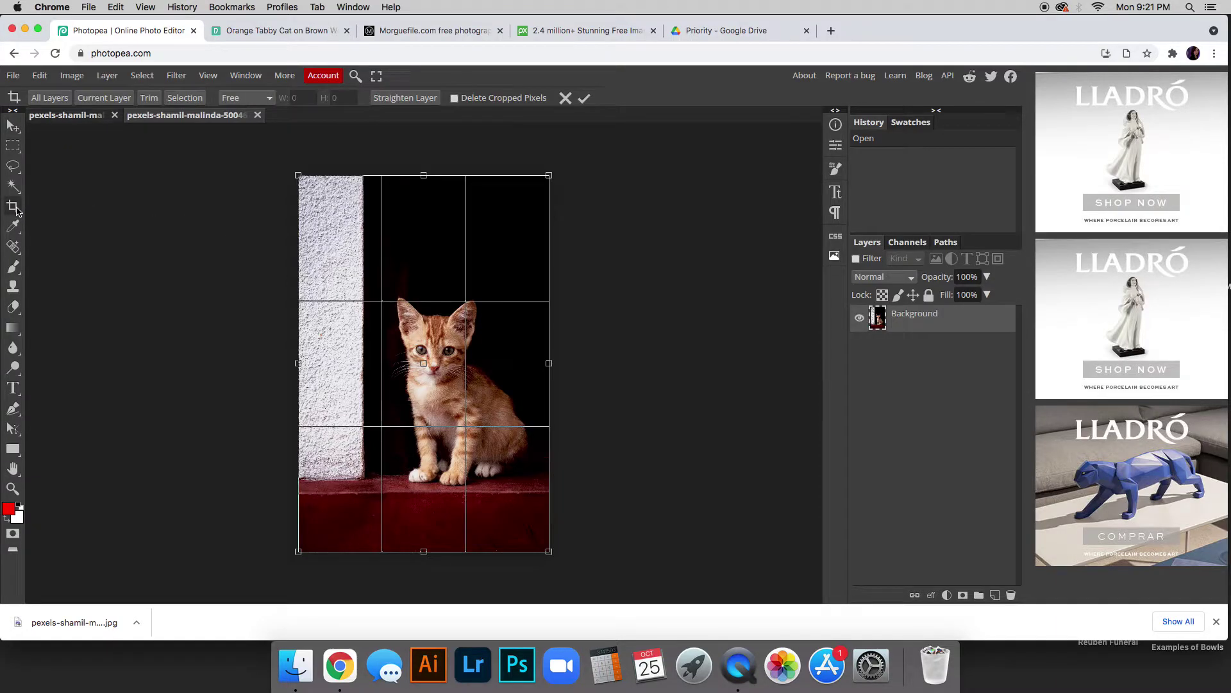
left_click_drag(423, 177, 424, 291)
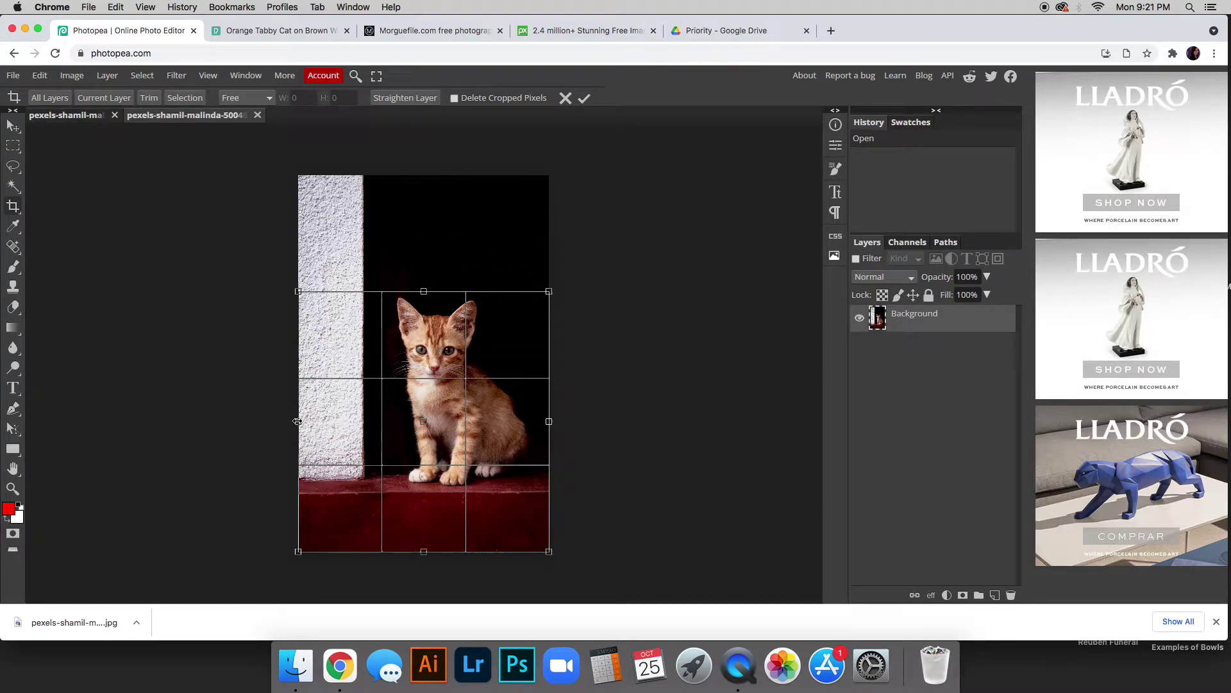
left_click_drag(293, 418, 391, 422)
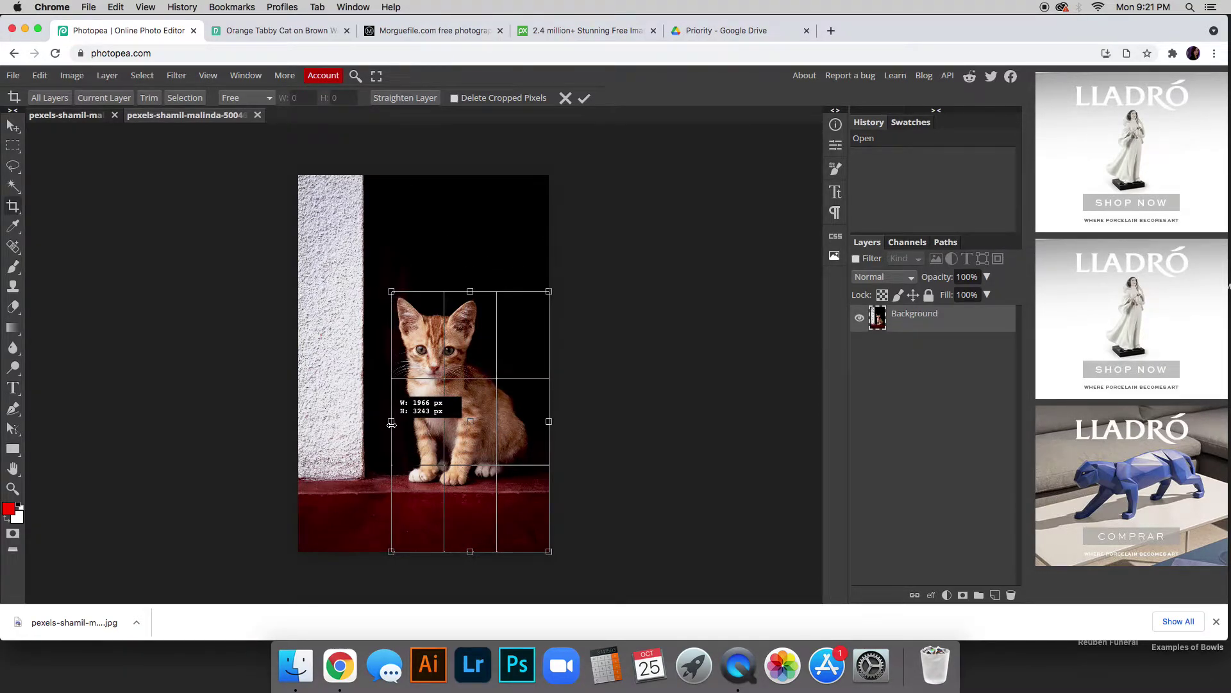
left_click_drag(550, 421, 533, 421)
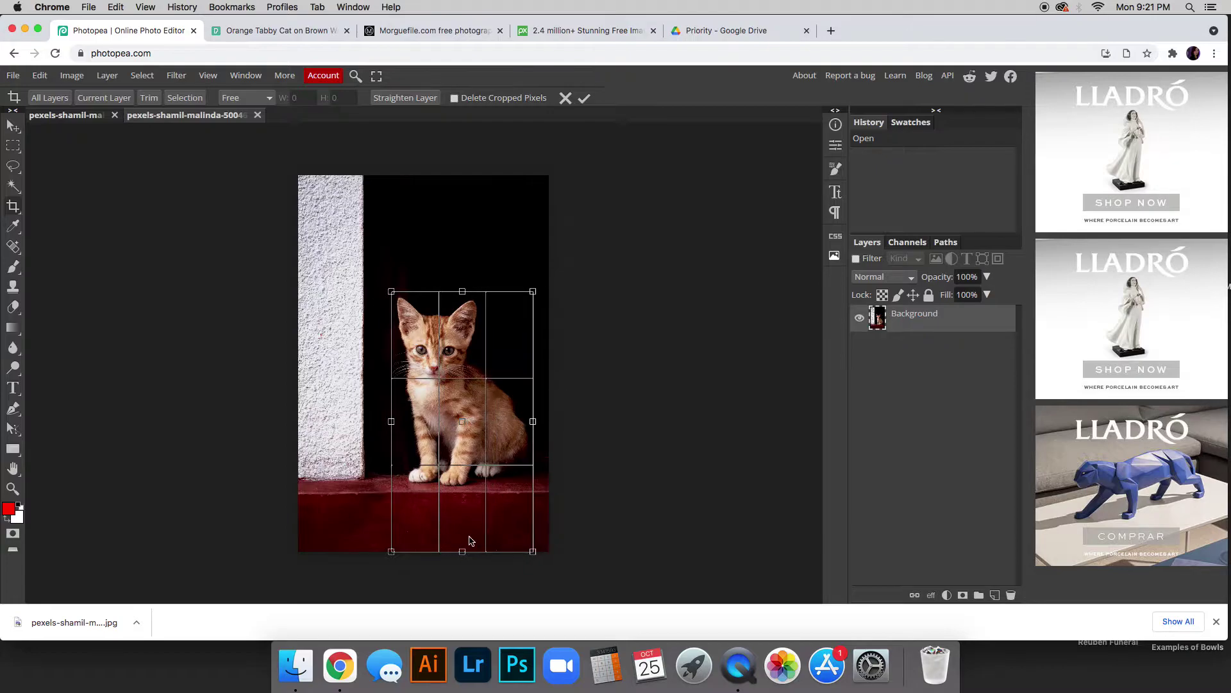
left_click_drag(463, 551, 472, 494)
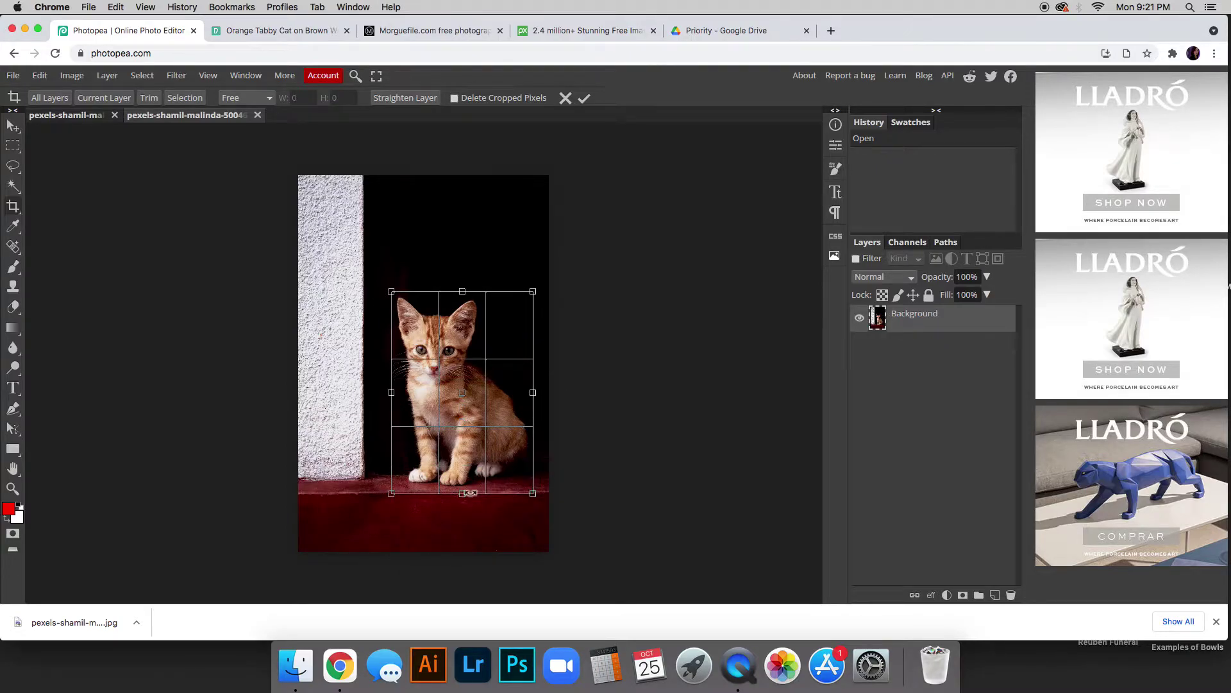
key("Return")
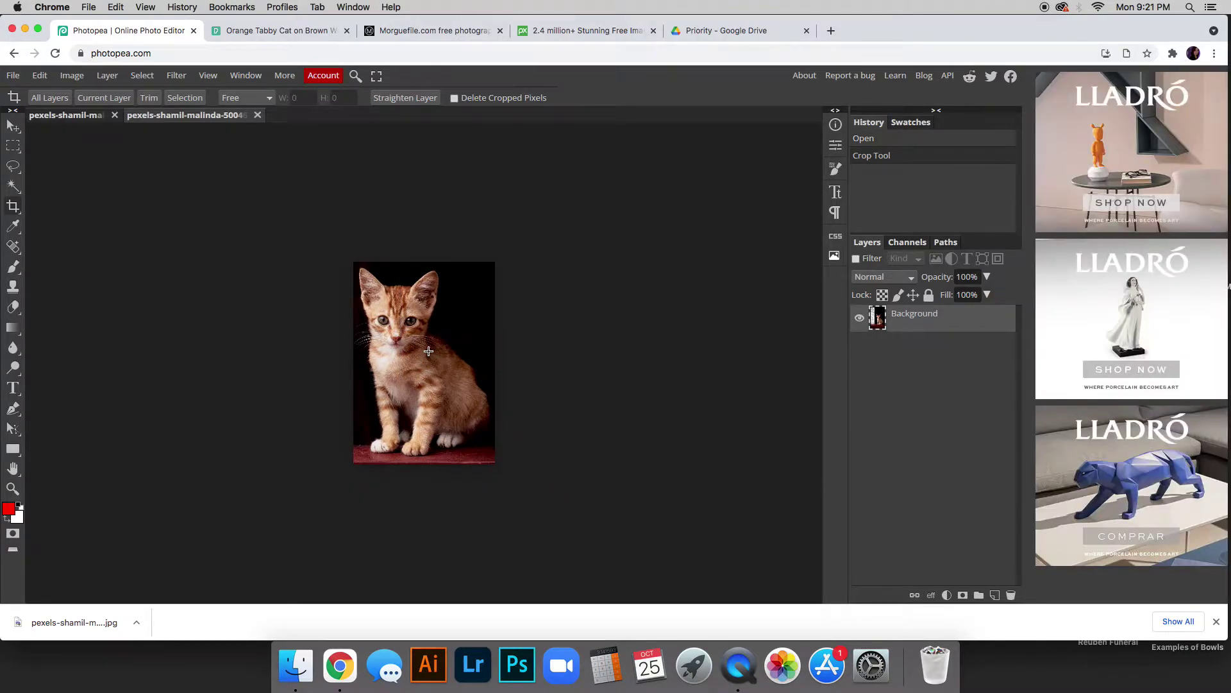
key("super+equal")
left_click(421, 357)
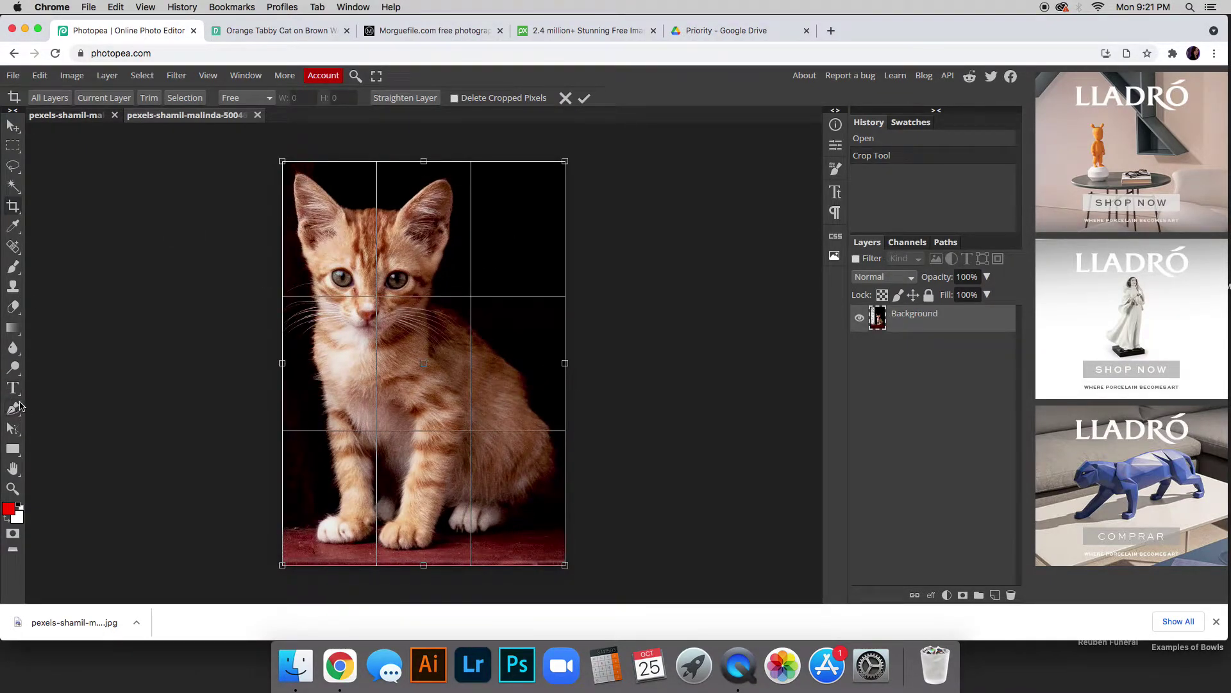
Switch to the Free Pen tool and add an empty Layer 1 above the photo
right_click(14, 412)
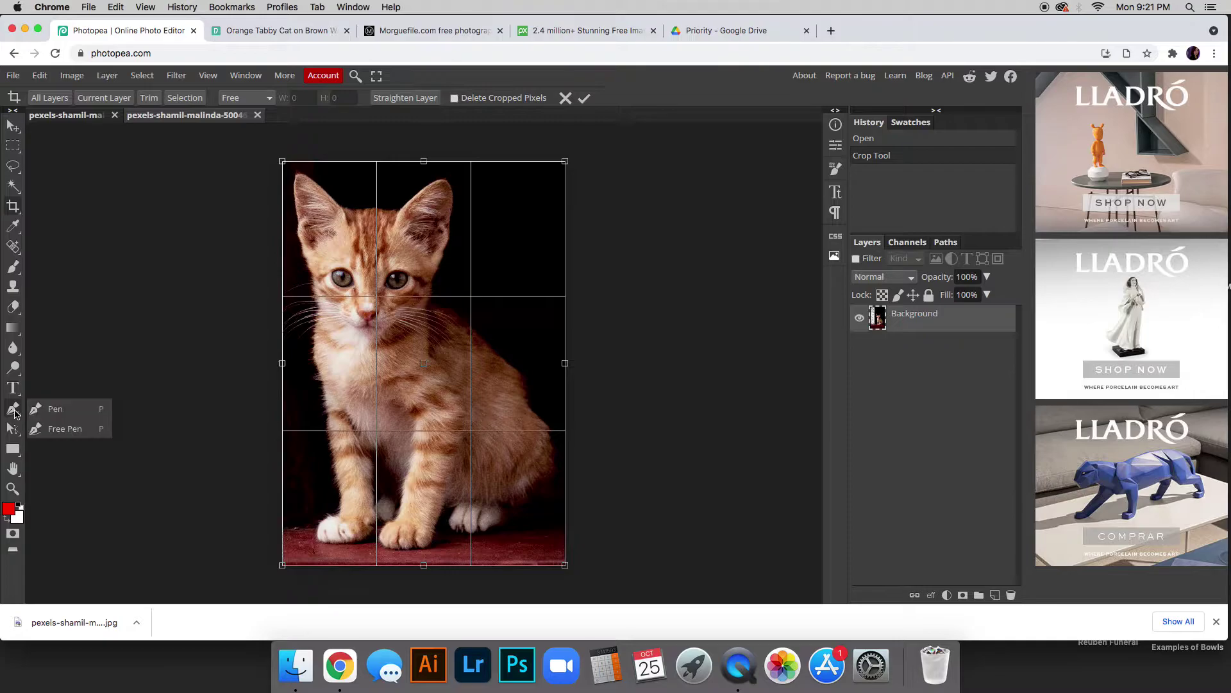
left_click(61, 432)
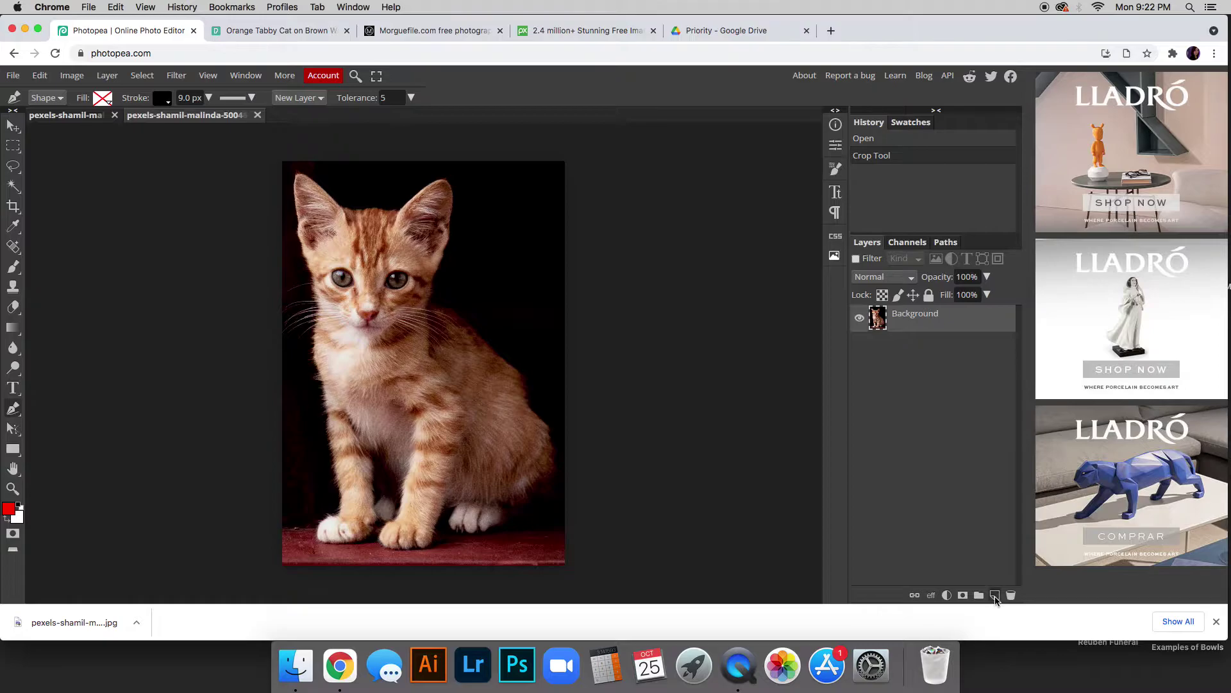
left_click(995, 596)
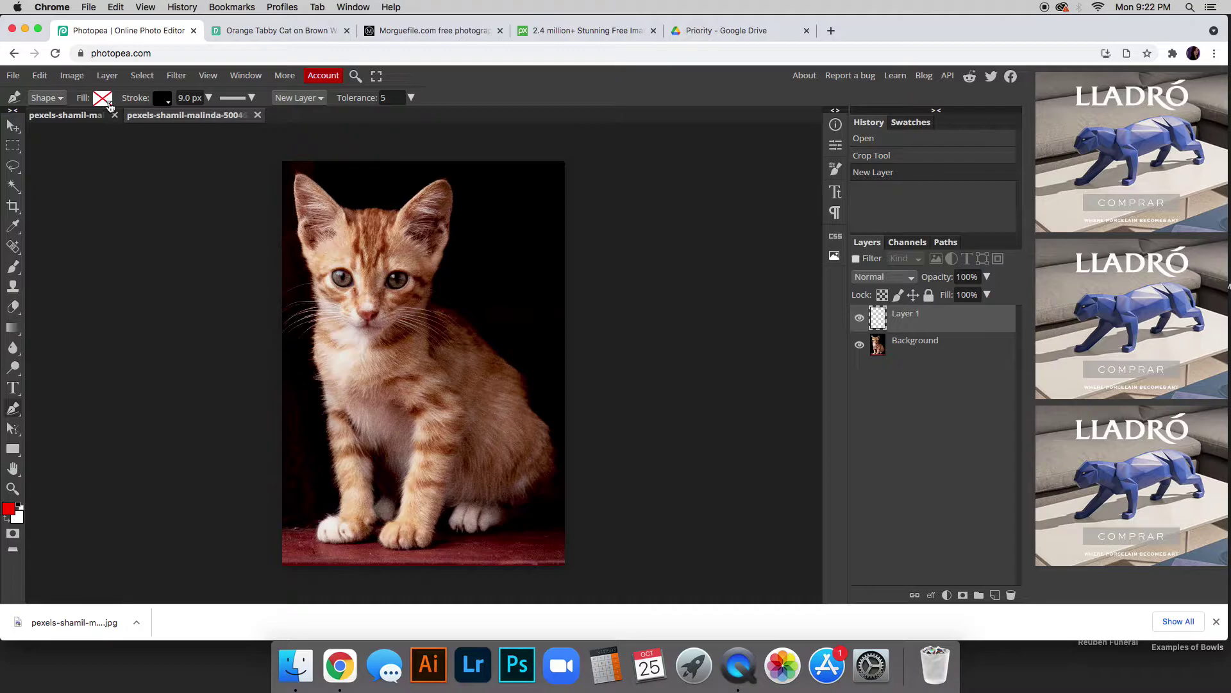
left_click(103, 98)
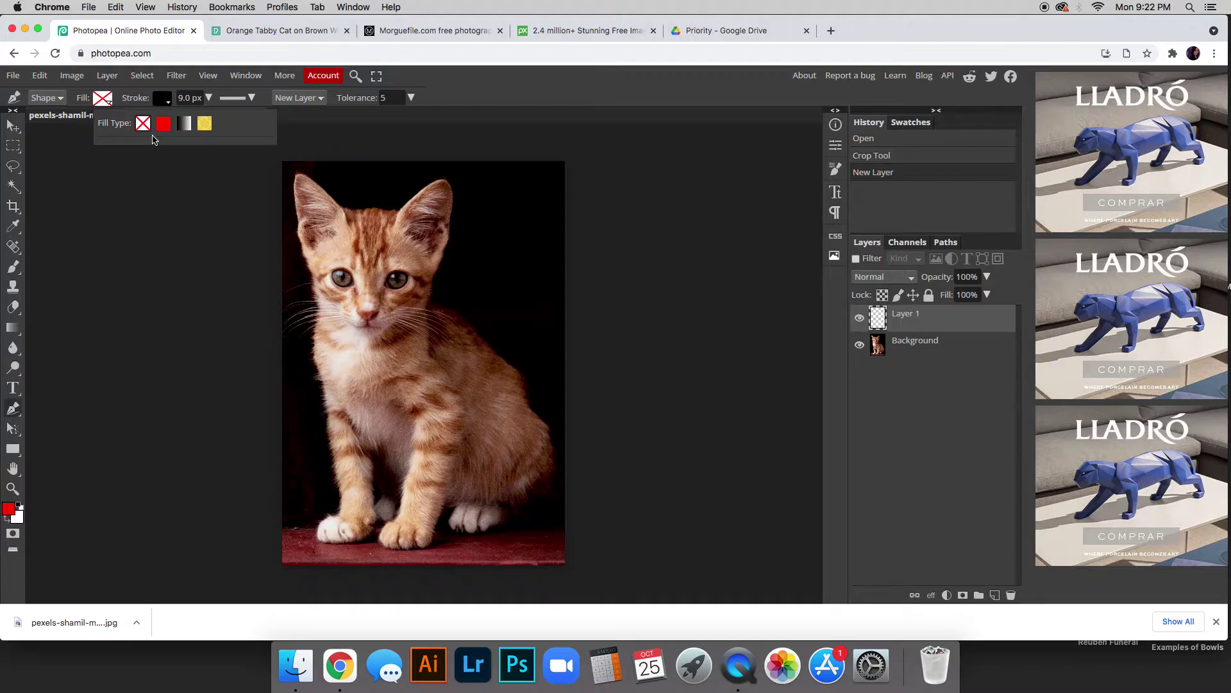
left_click(169, 101)
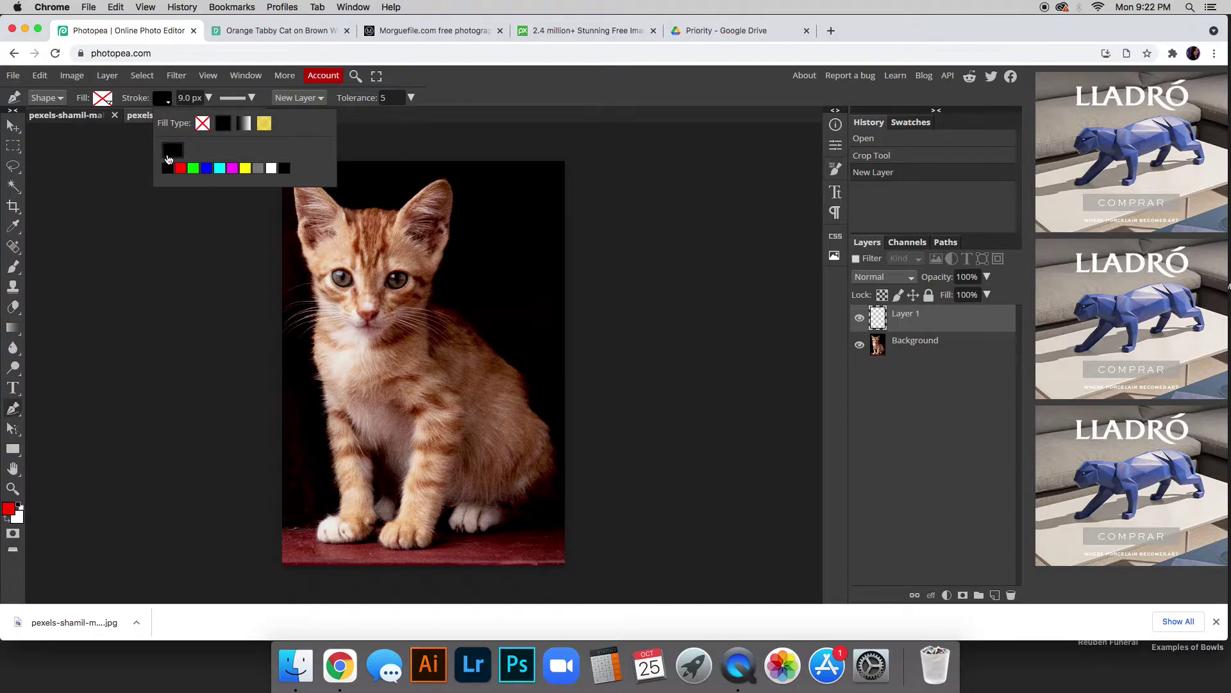
left_click(171, 106)
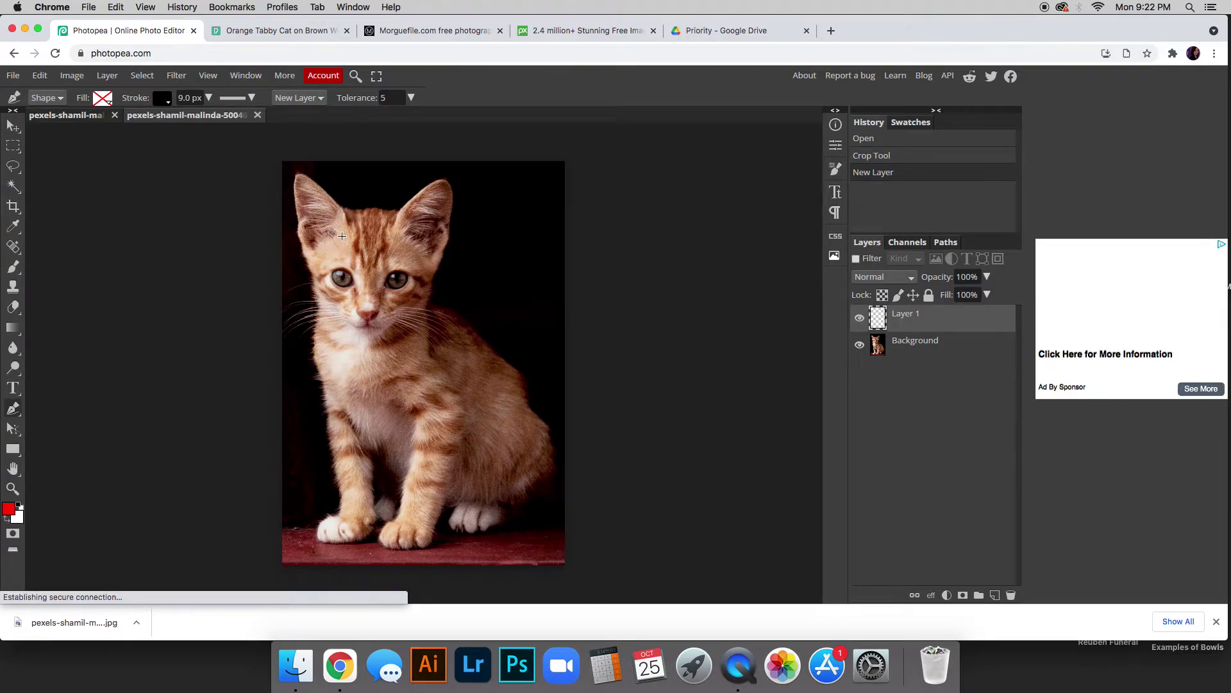
Trace the top of the kitten's head with a black 9 px Free Pen stroke
scroll(438, 324, "up", 3)
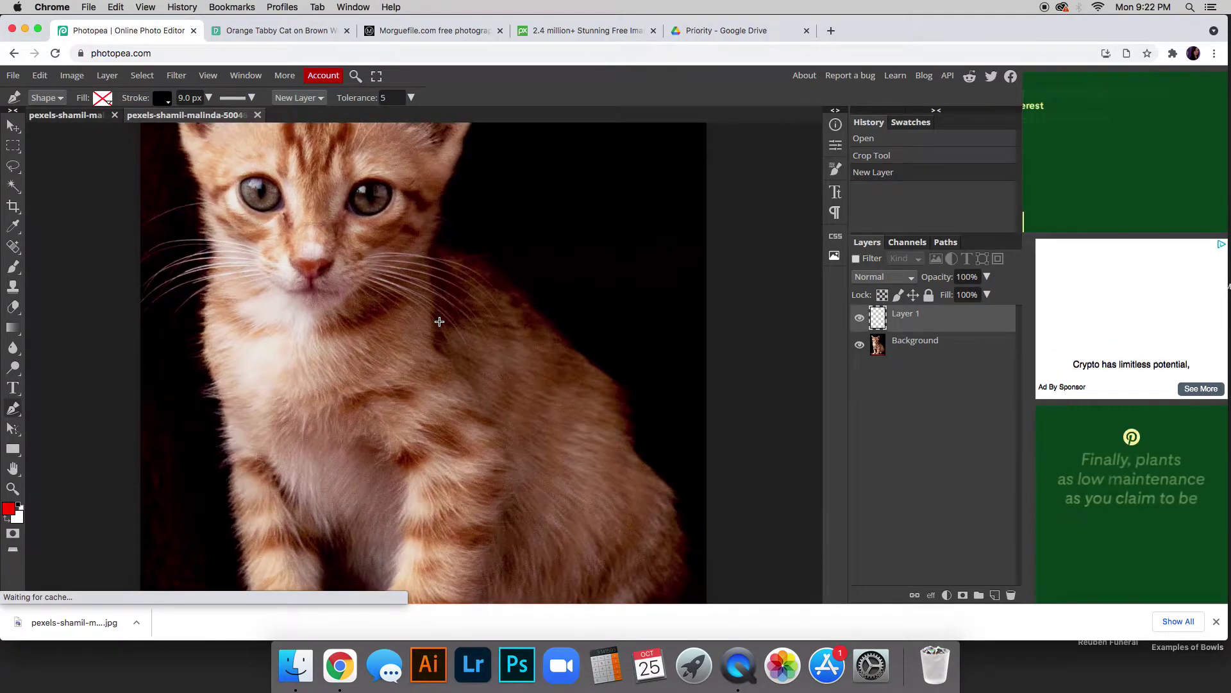
scroll(439, 324, "up", 4)
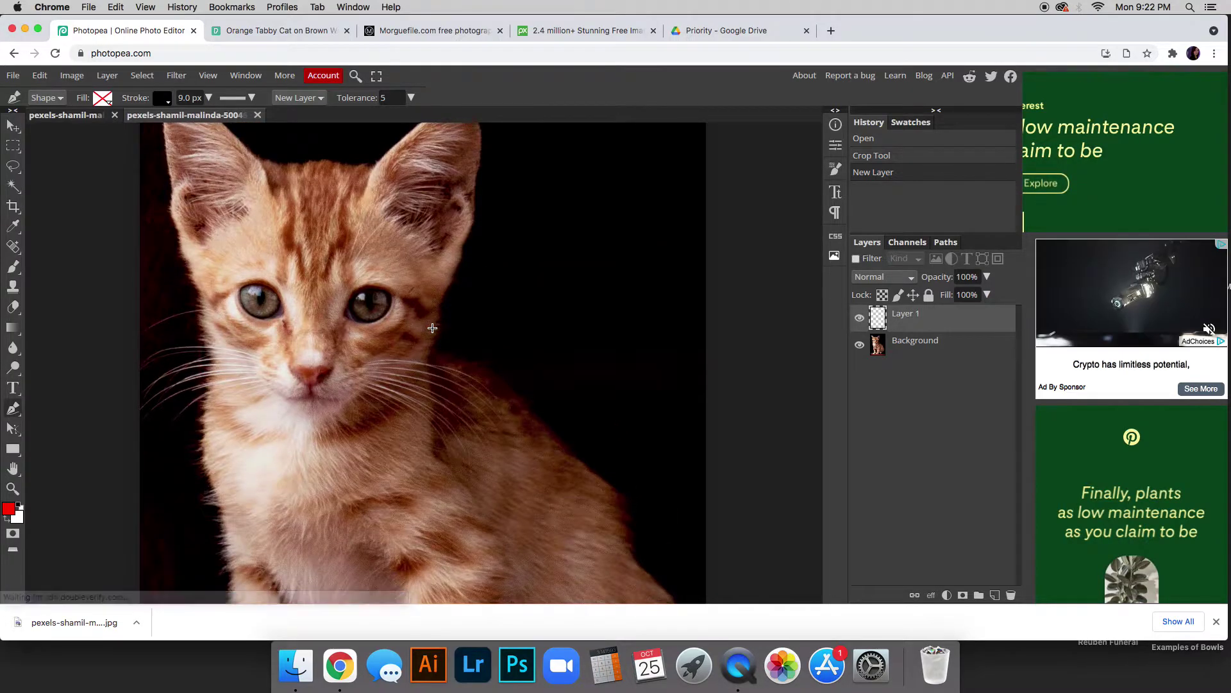
scroll(433, 327, "up", 1)
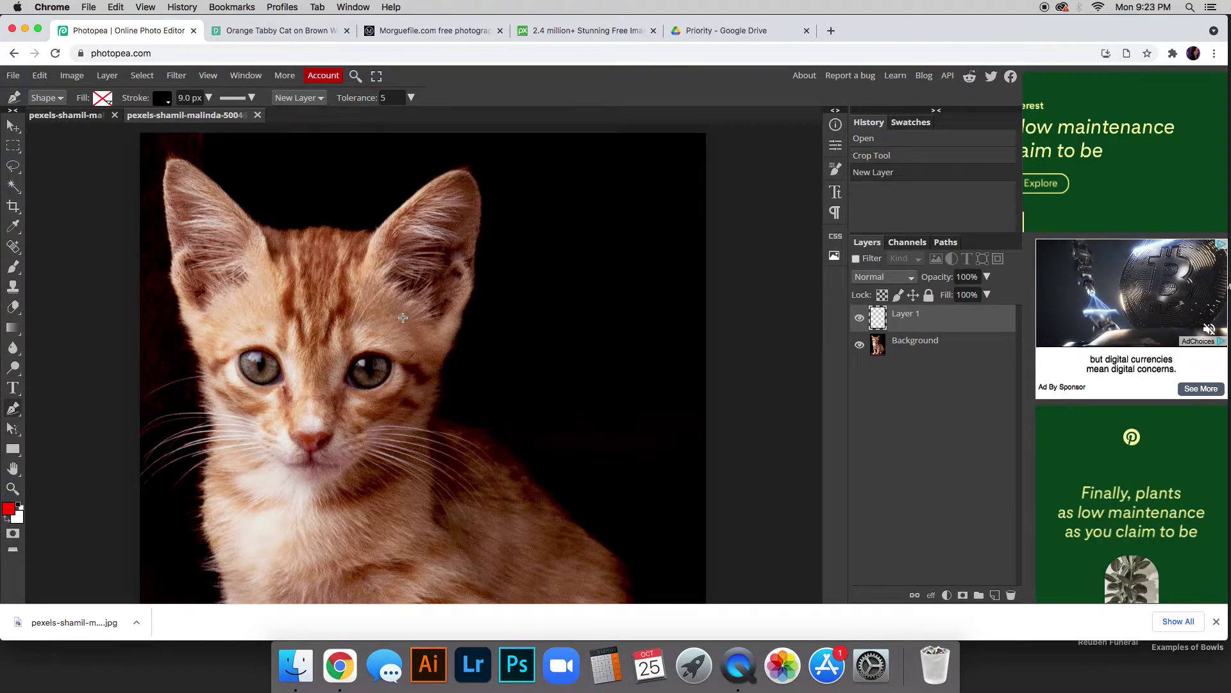
left_click(18, 413)
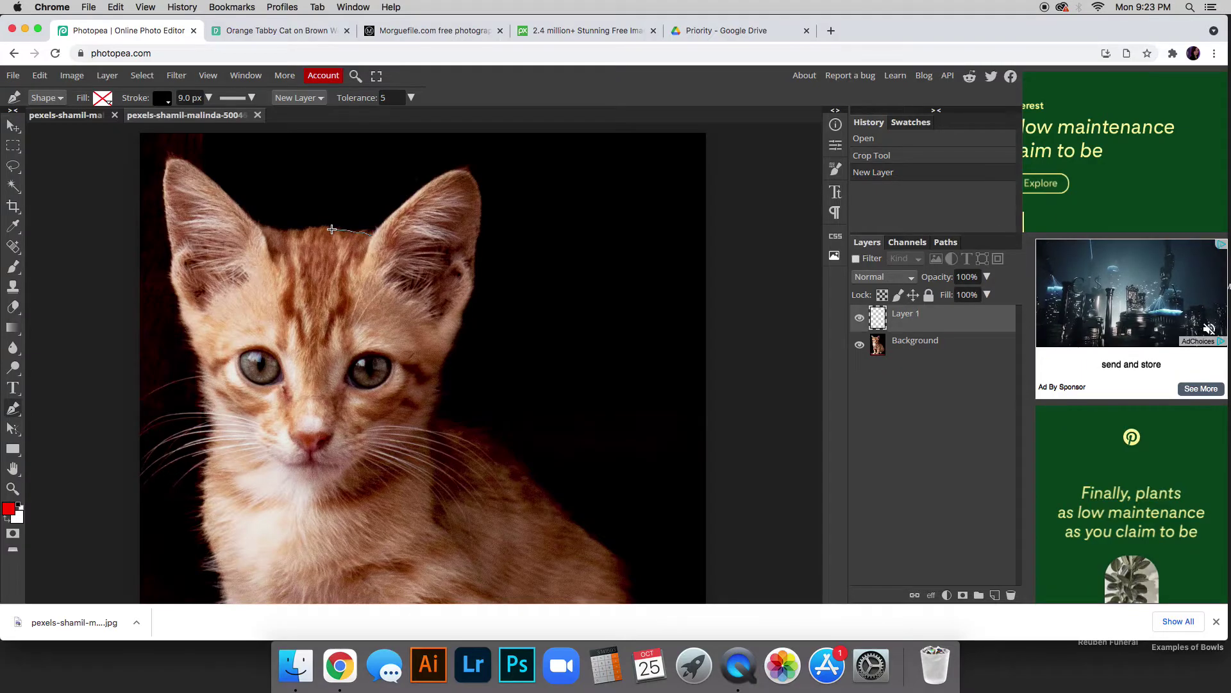
mouse_move(304, 229)
left_mouse_down()
mouse_move(275, 231)
mouse_move(182, 160)
mouse_move(166, 165)
mouse_move(172, 278)
mouse_move(215, 425)
mouse_move(304, 483)
mouse_move(337, 482)
mouse_move(423, 427)
mouse_move(469, 300)
mouse_move(475, 177)
mouse_move(436, 177)
mouse_move(370, 235)
left_mouse_up()
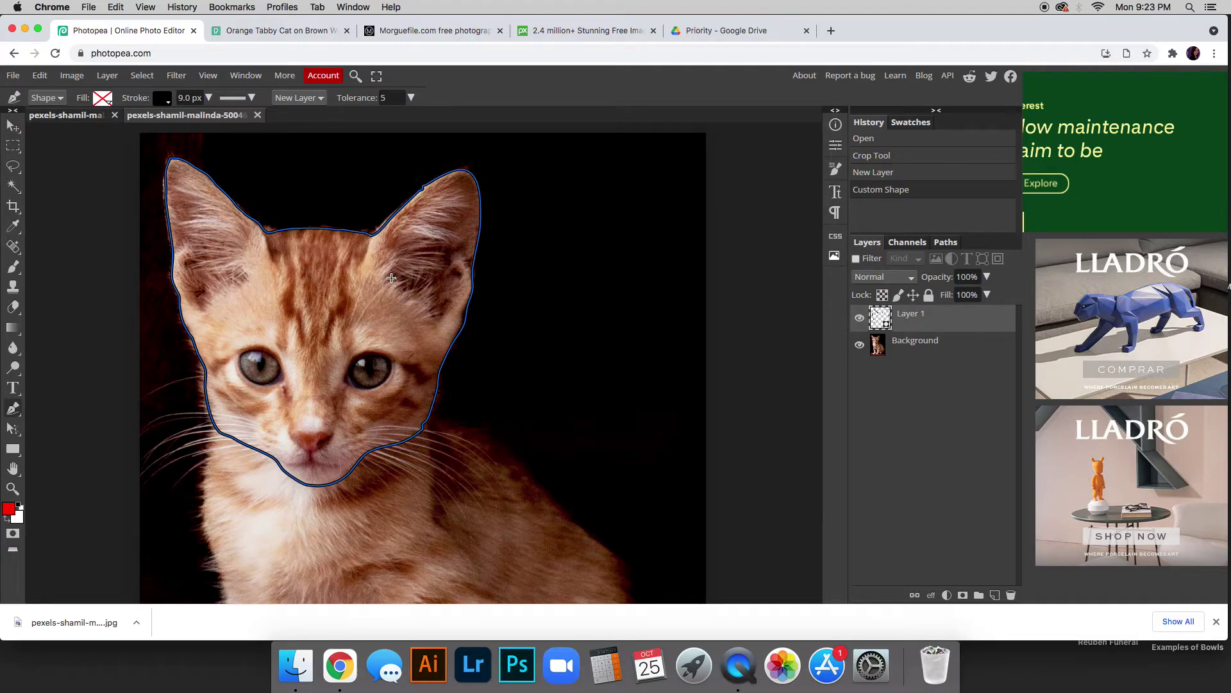
Trace the inner edge lines of both of the kitten's ears
mouse_move(390, 259)
left_mouse_down()
mouse_move(392, 236)
mouse_move(462, 182)
mouse_move(463, 253)
mouse_move(442, 312)
mouse_move(392, 276)
left_mouse_up()
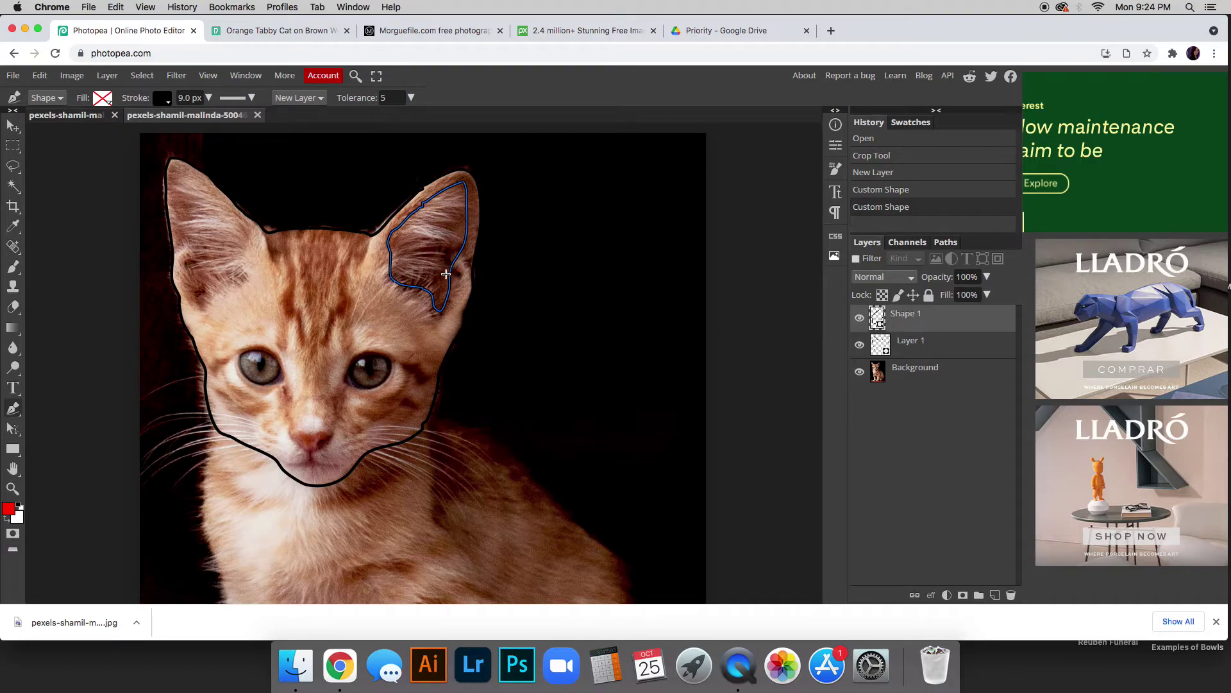
mouse_move(245, 275)
left_mouse_down()
mouse_move(239, 232)
mouse_move(178, 176)
mouse_move(189, 289)
mouse_move(197, 303)
mouse_move(245, 275)
left_mouse_up()
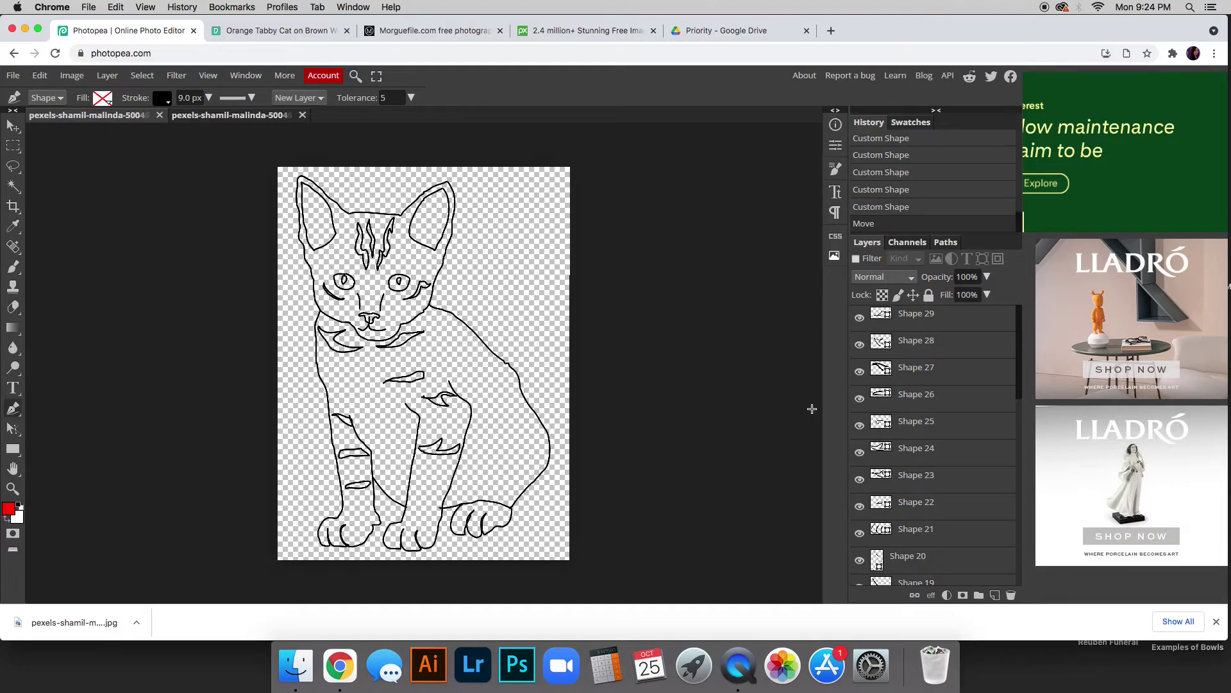
Select every layer from Shape 29 down to Layer 1 and merge them into one layer
scroll(942, 396, "down", 1)
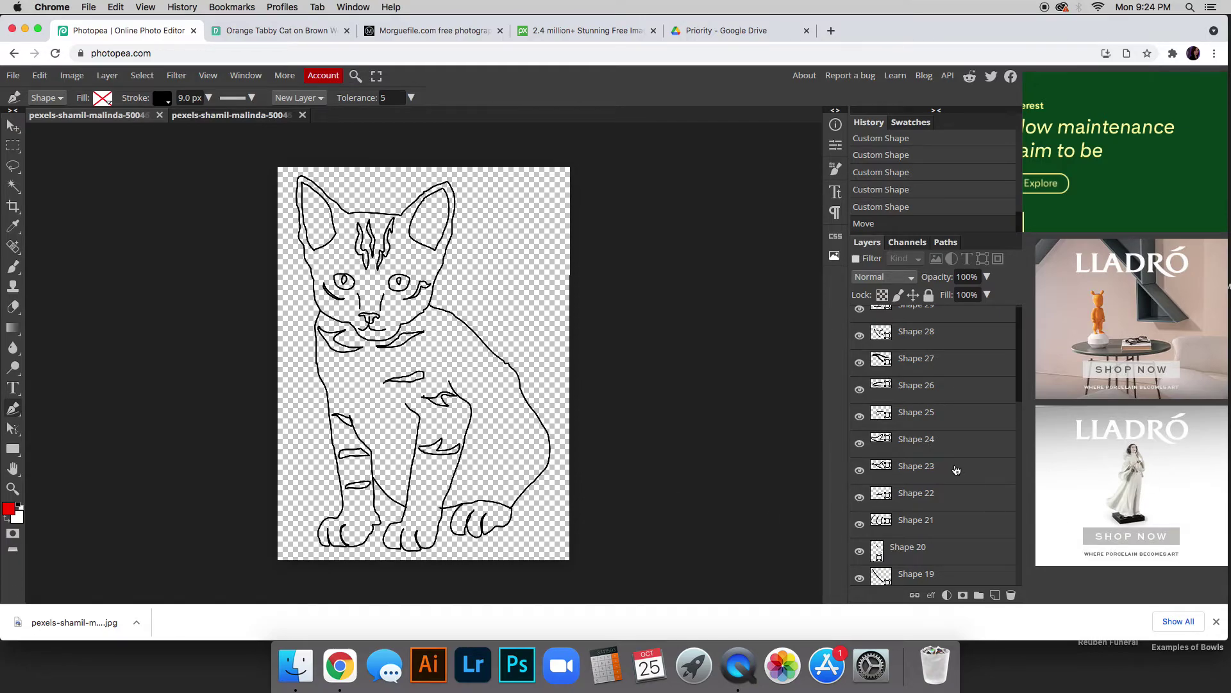
scroll(959, 474, "down", 10)
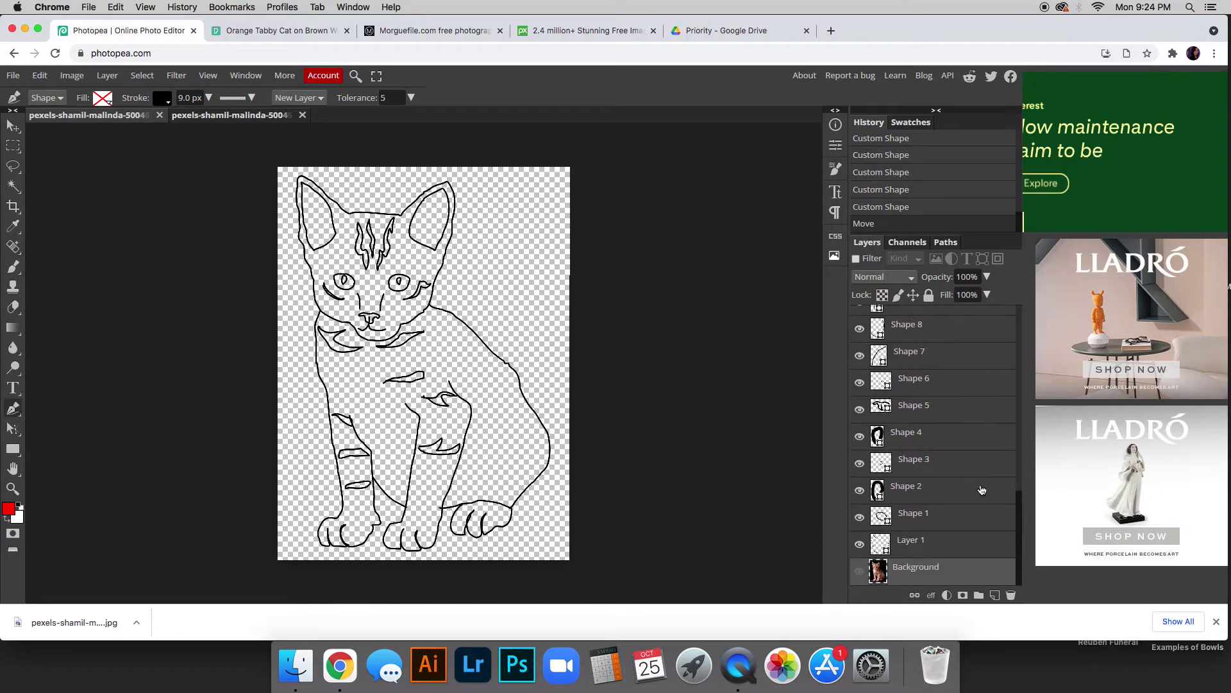
scroll(955, 512, "up", 10)
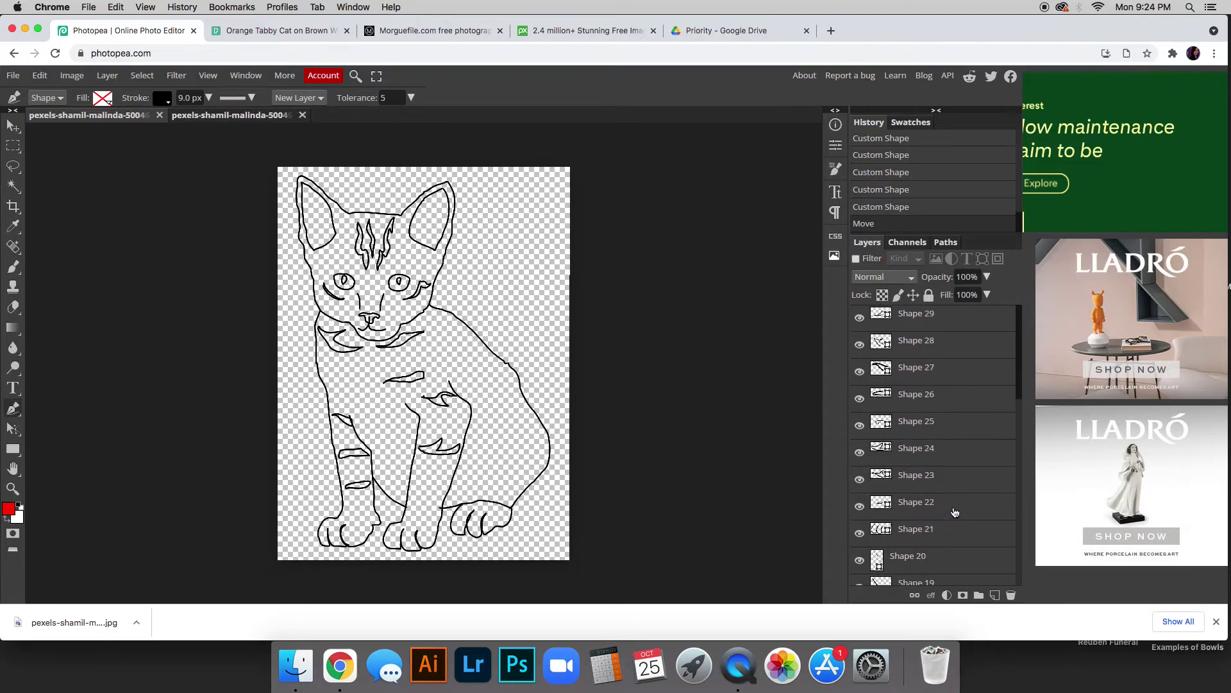
left_click(934, 324)
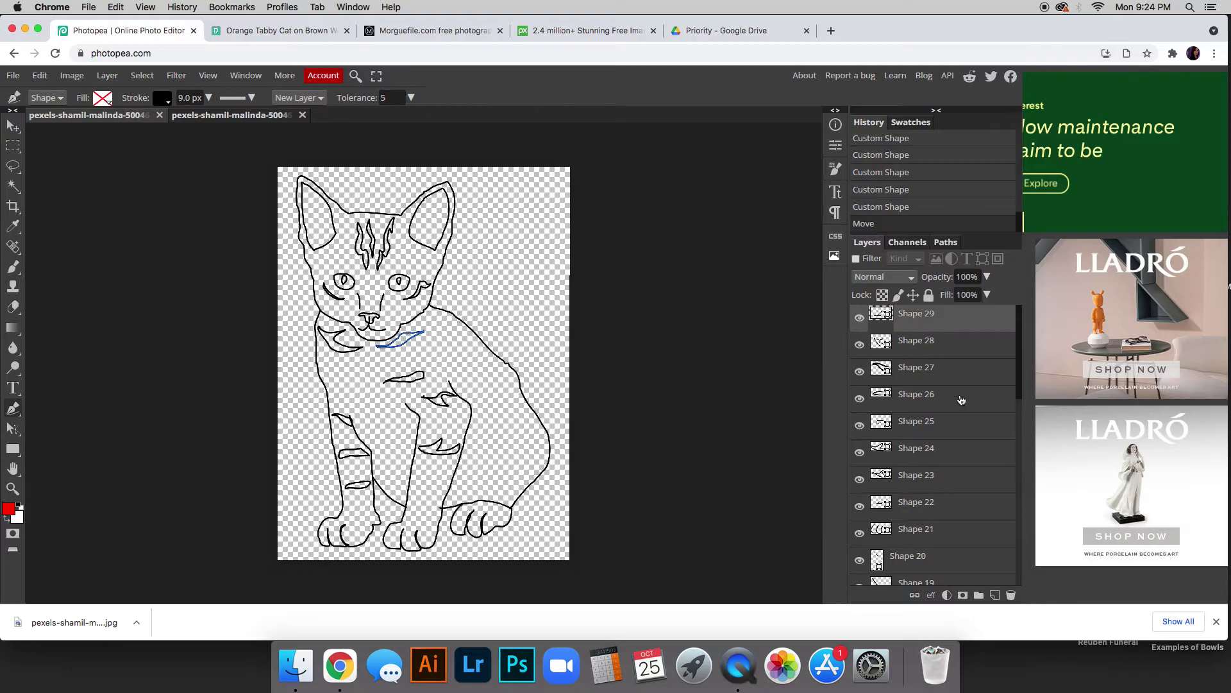
scroll(966, 431, "down", 3)
scroll(965, 432, "down", 5)
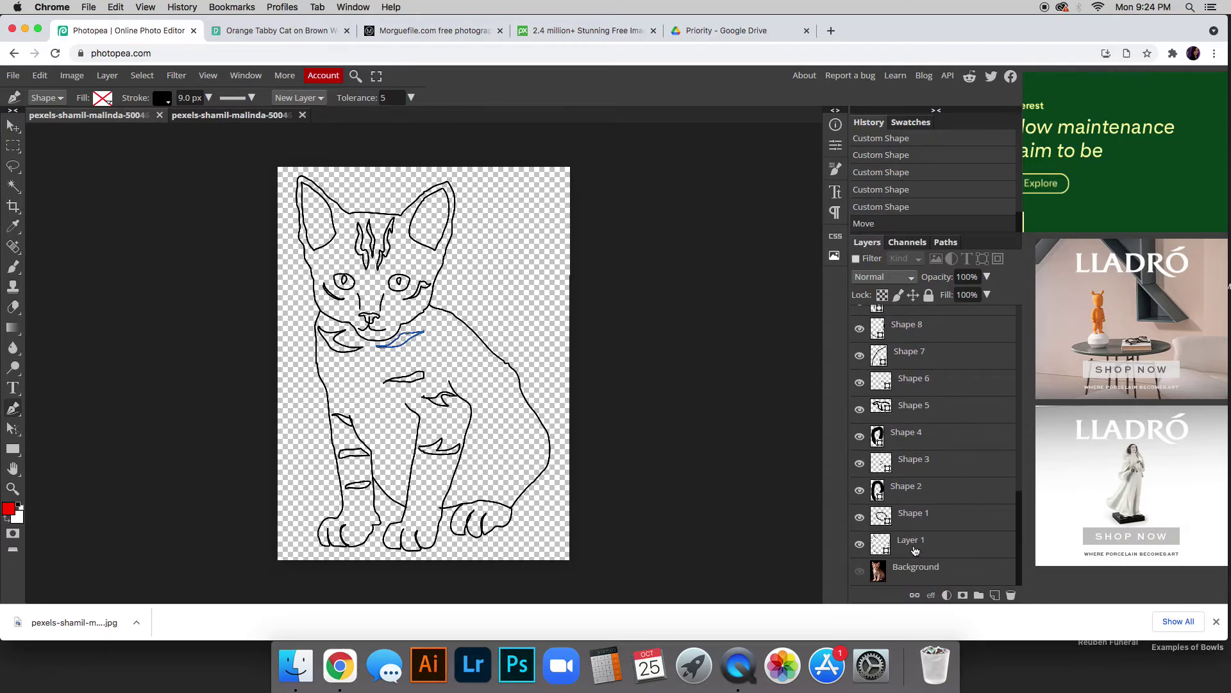
key("shift")
left_click(915, 551, "shift")
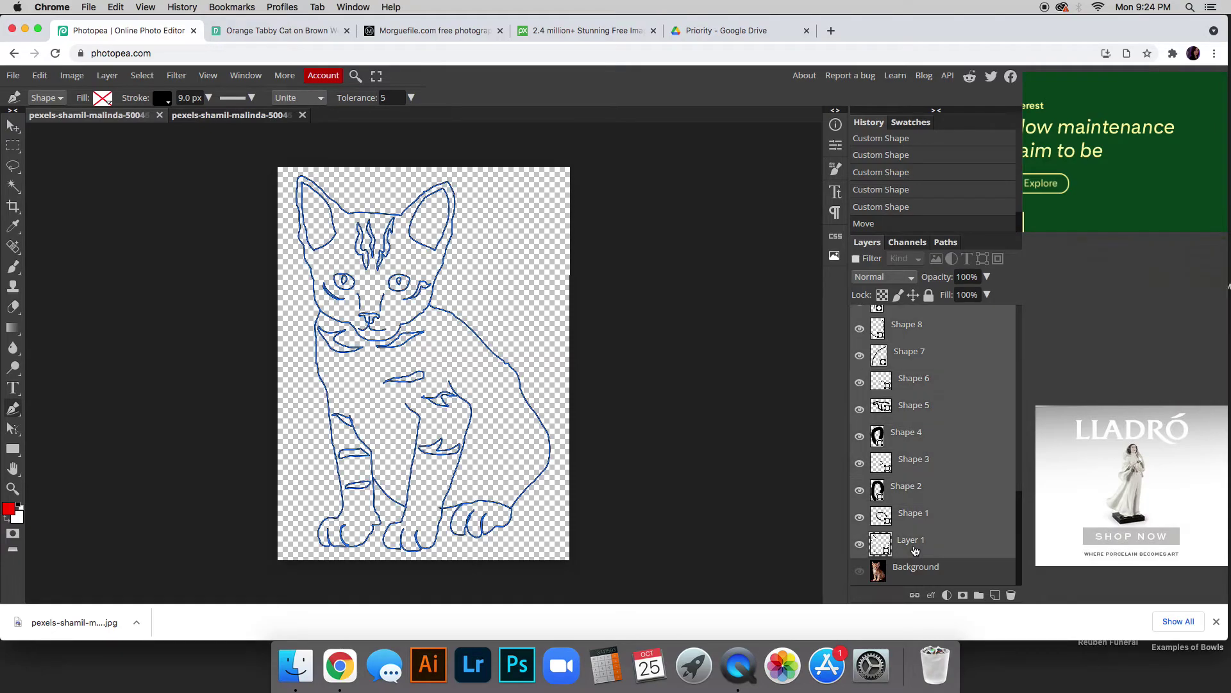
right_click(952, 414)
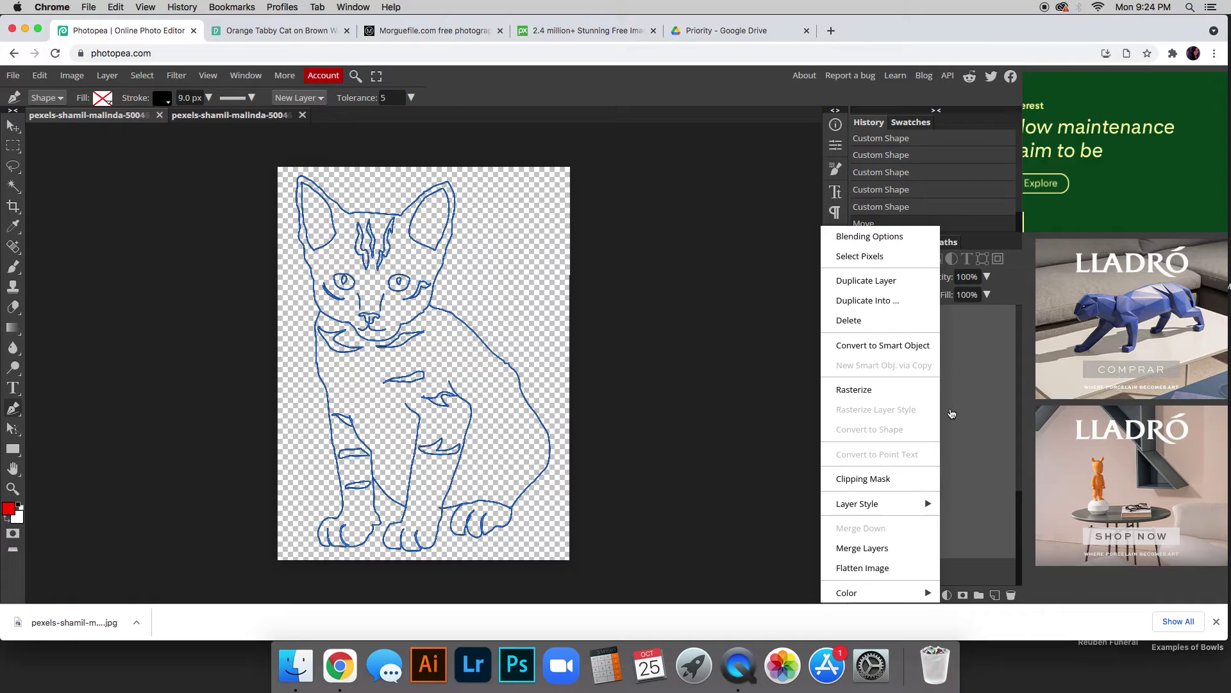
left_click(881, 549)
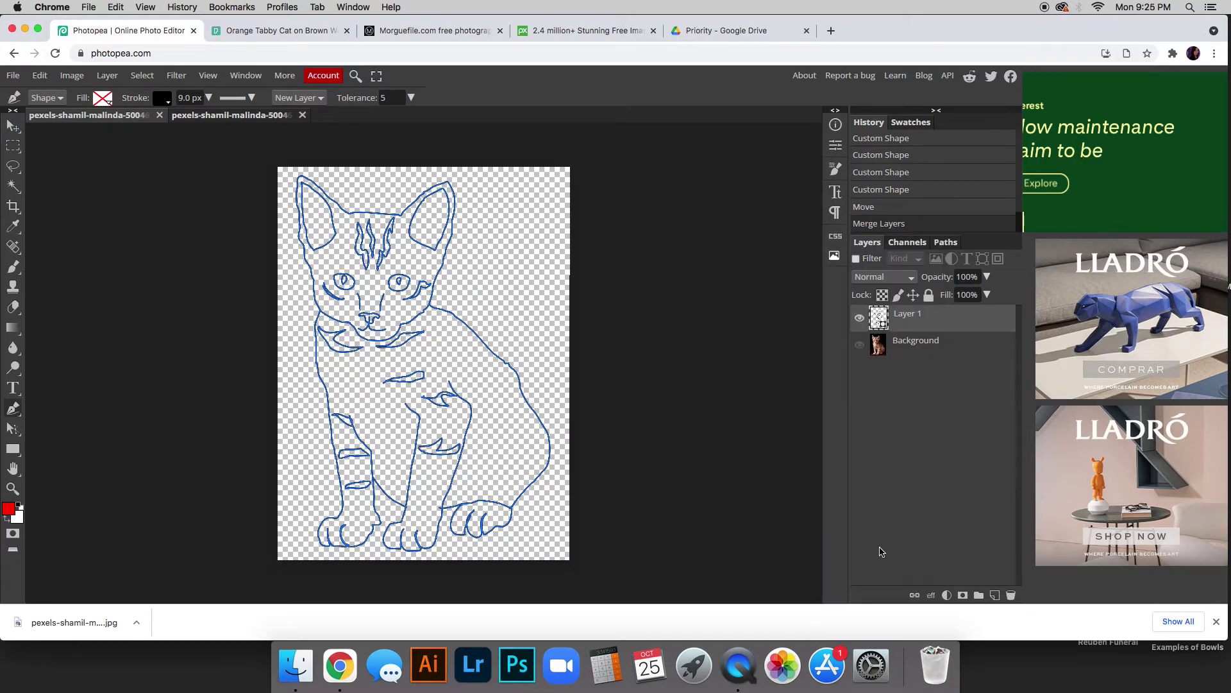
Create Layer 2 below the line drawing and fill it white with the Paint Bucket
left_click(995, 594)
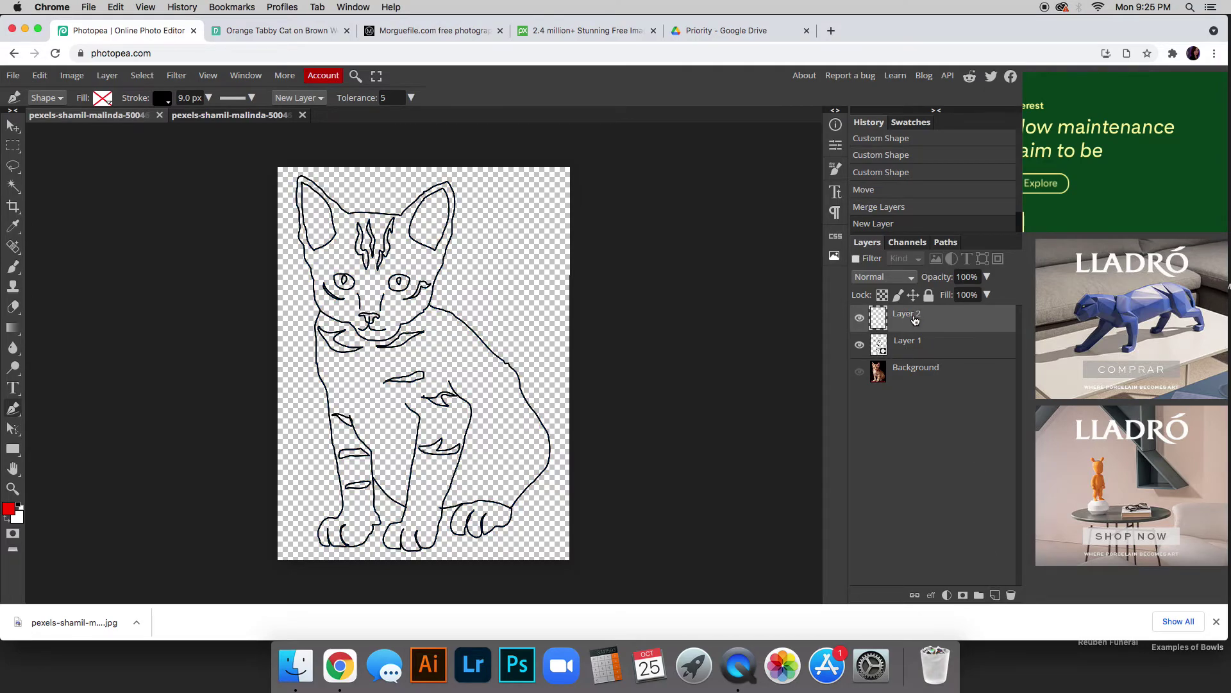
left_click_drag(915, 324, 916, 361)
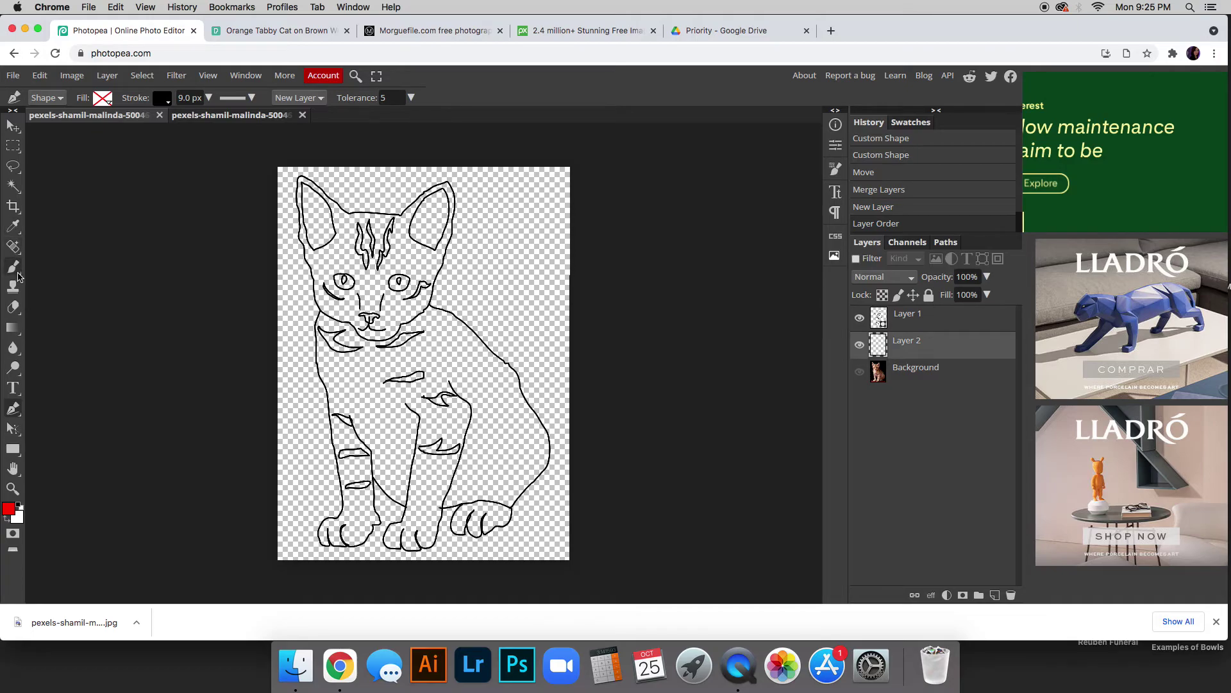
right_click(14, 329)
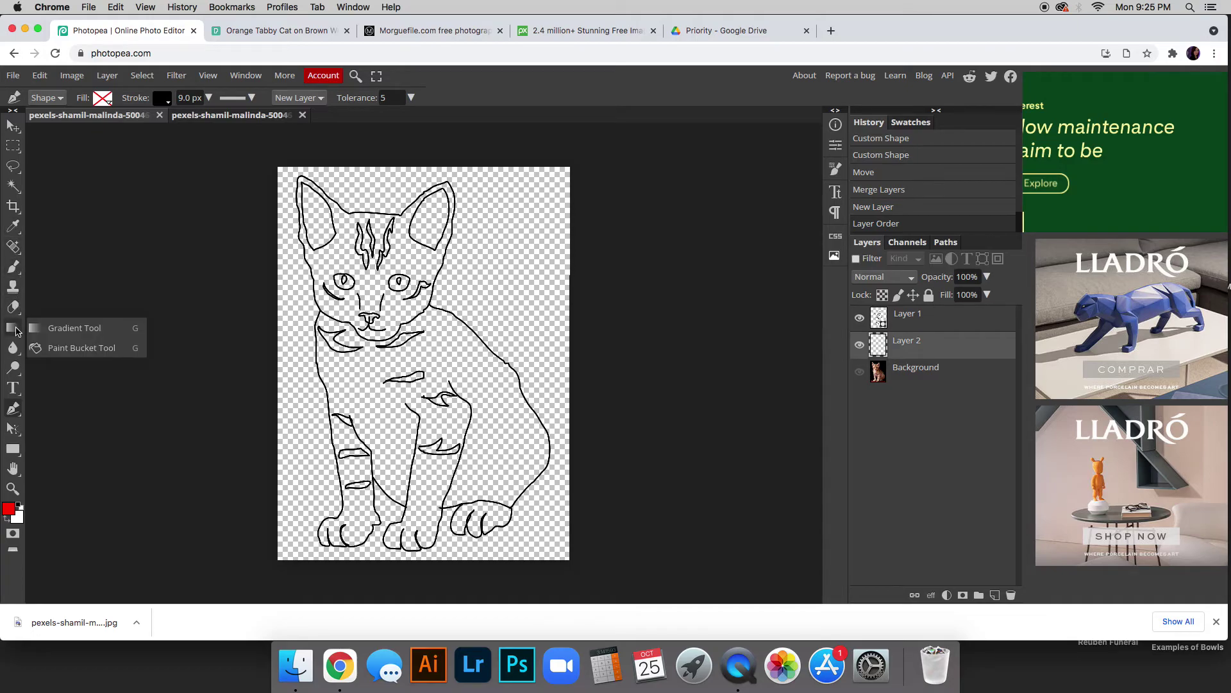
left_click(74, 348)
left_click(19, 506)
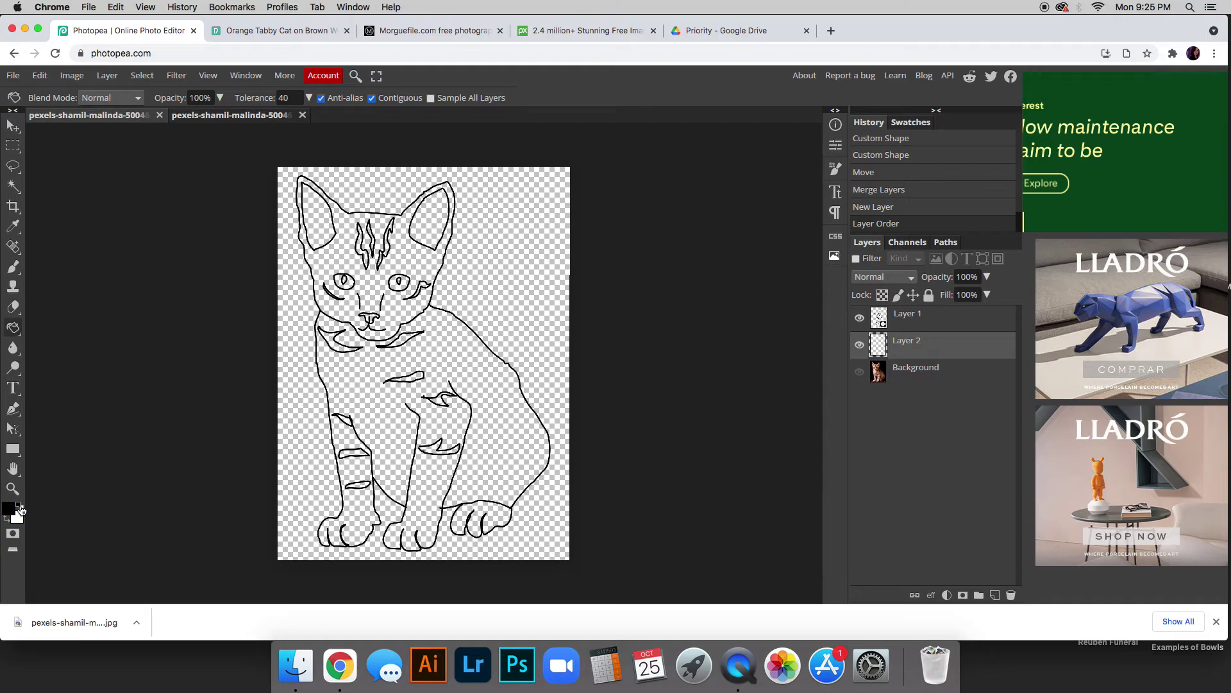
left_click(20, 507)
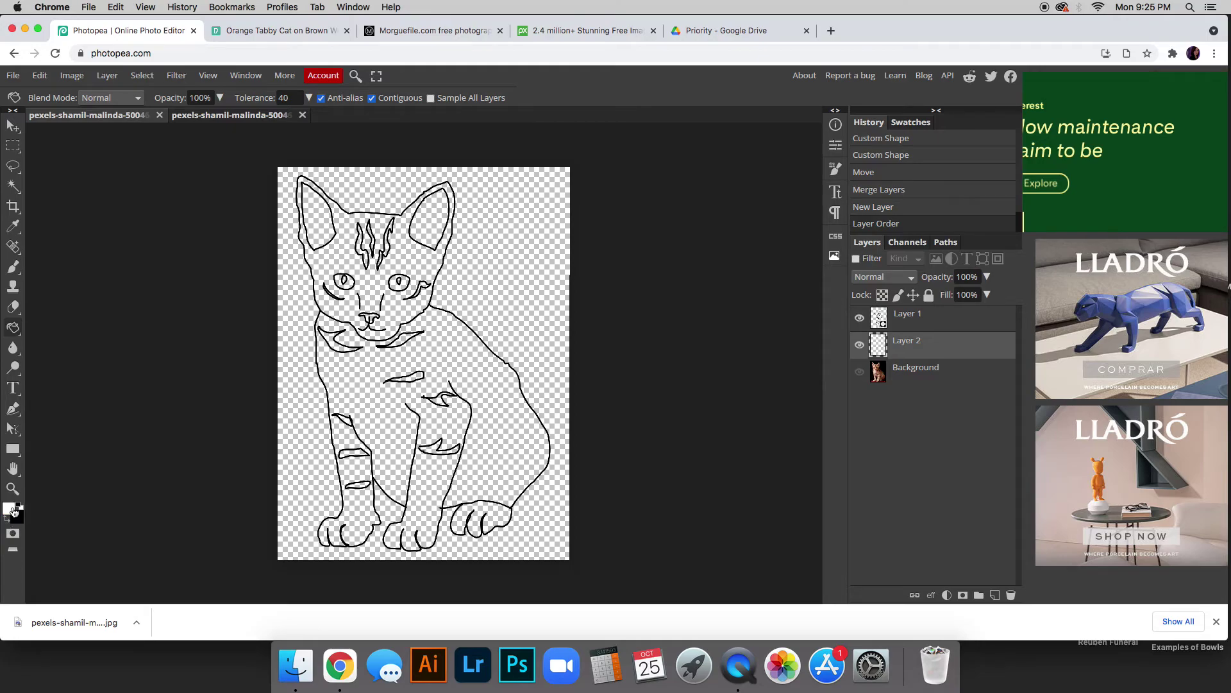
left_click(499, 278)
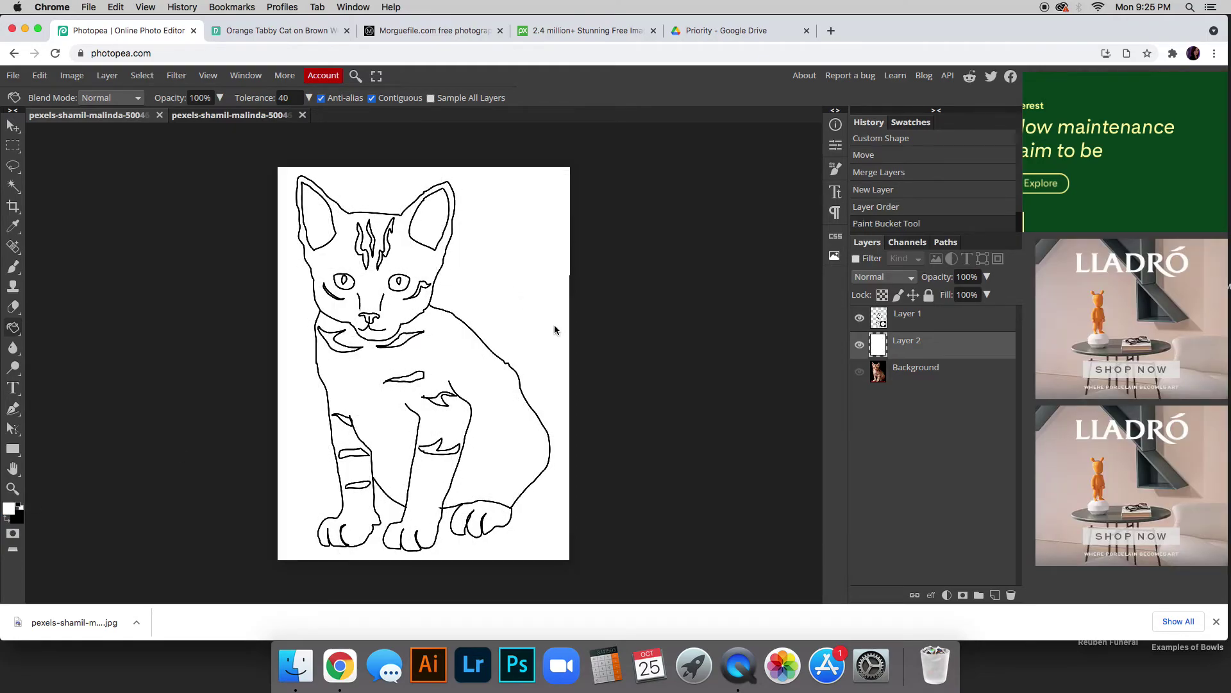
left_click(932, 378)
Delete the Background kitten photo layer from its context menu
right_click(928, 377)
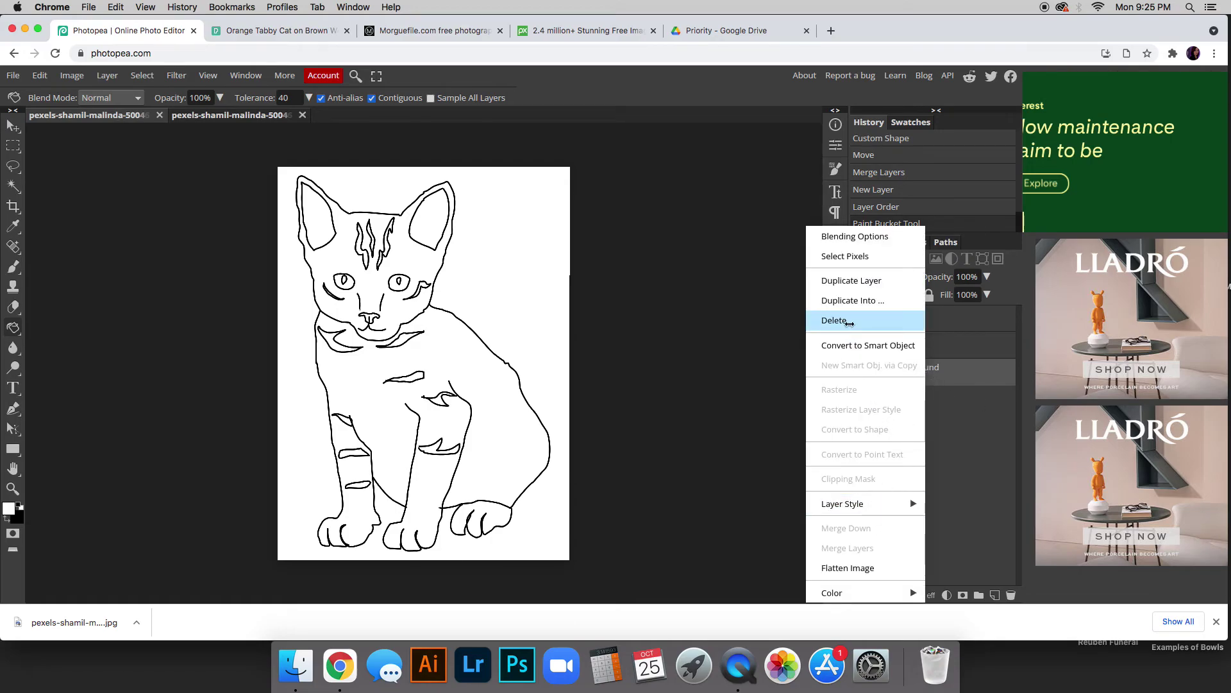
left_click(846, 321)
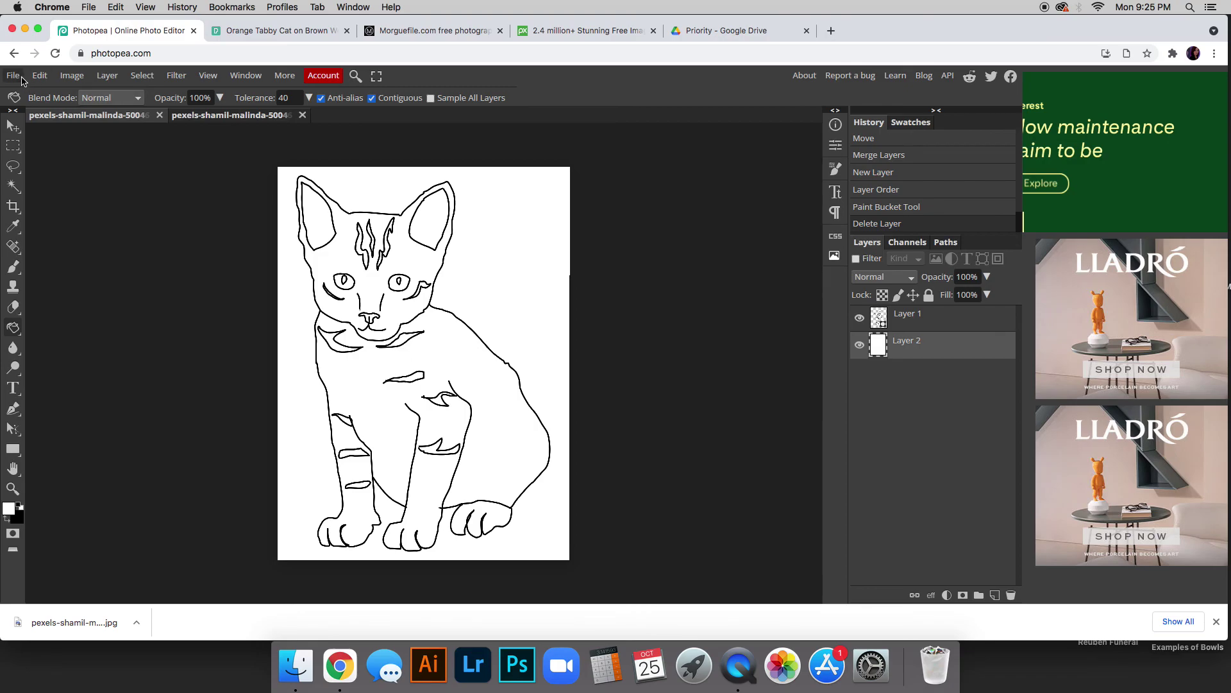
Bring up the File menu's Export as formats, showing the JPG option for the kitten drawing
left_click(14, 76)
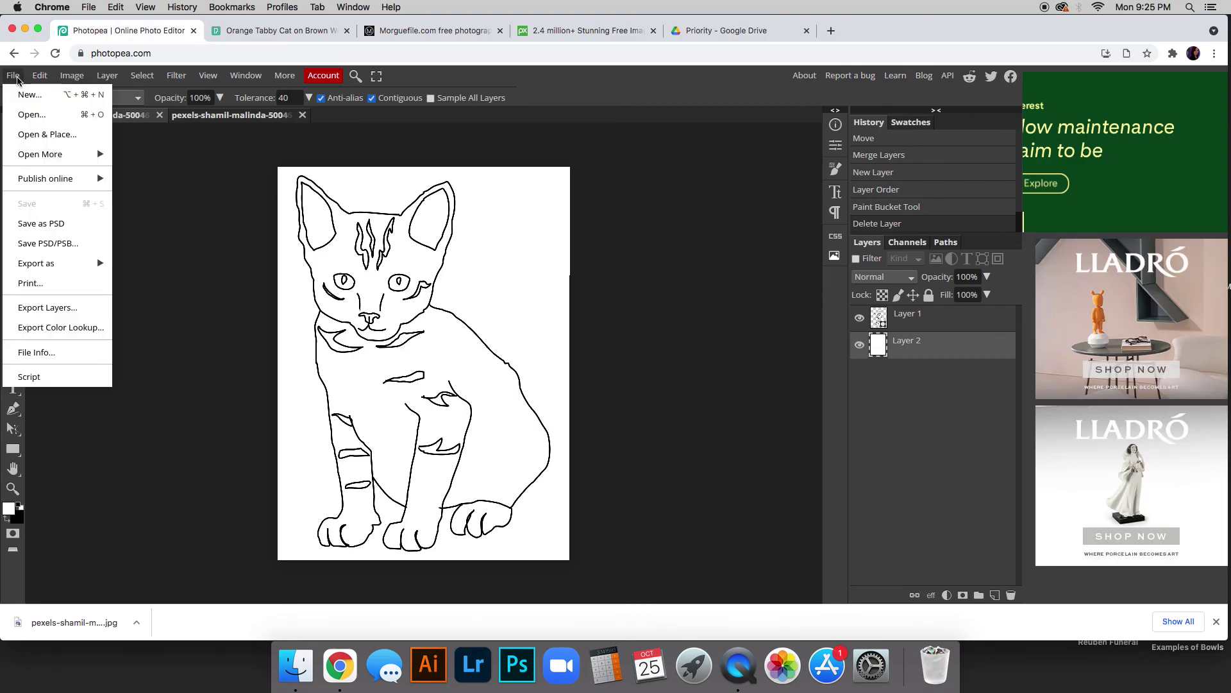
mouse_move(72, 267)
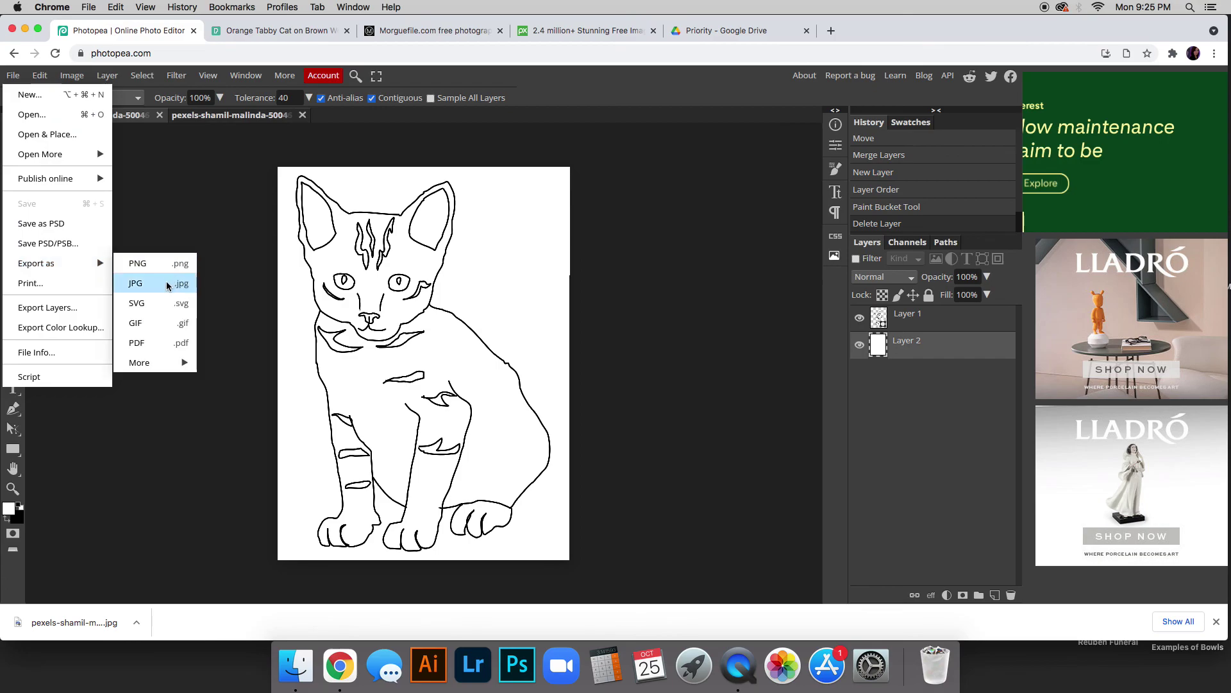